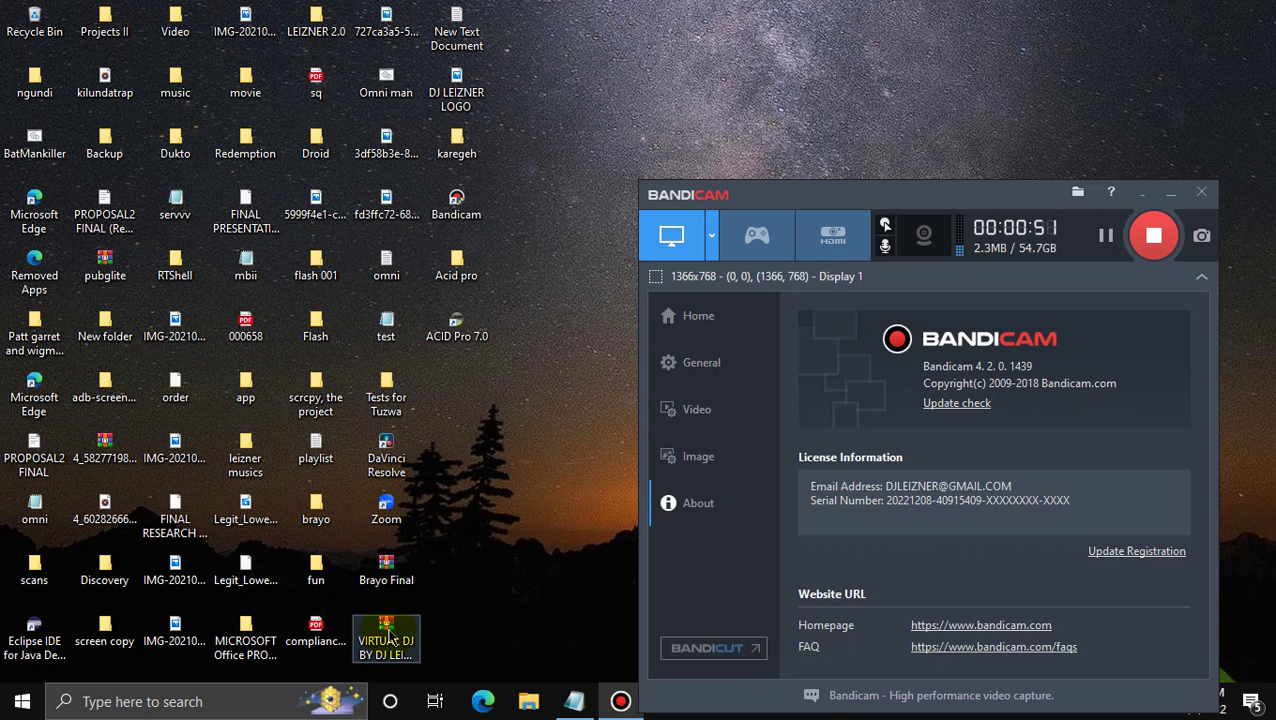
Extract the VIRTUAL DJ archive into a new Desktop folder and open that folder
right_click(390, 636)
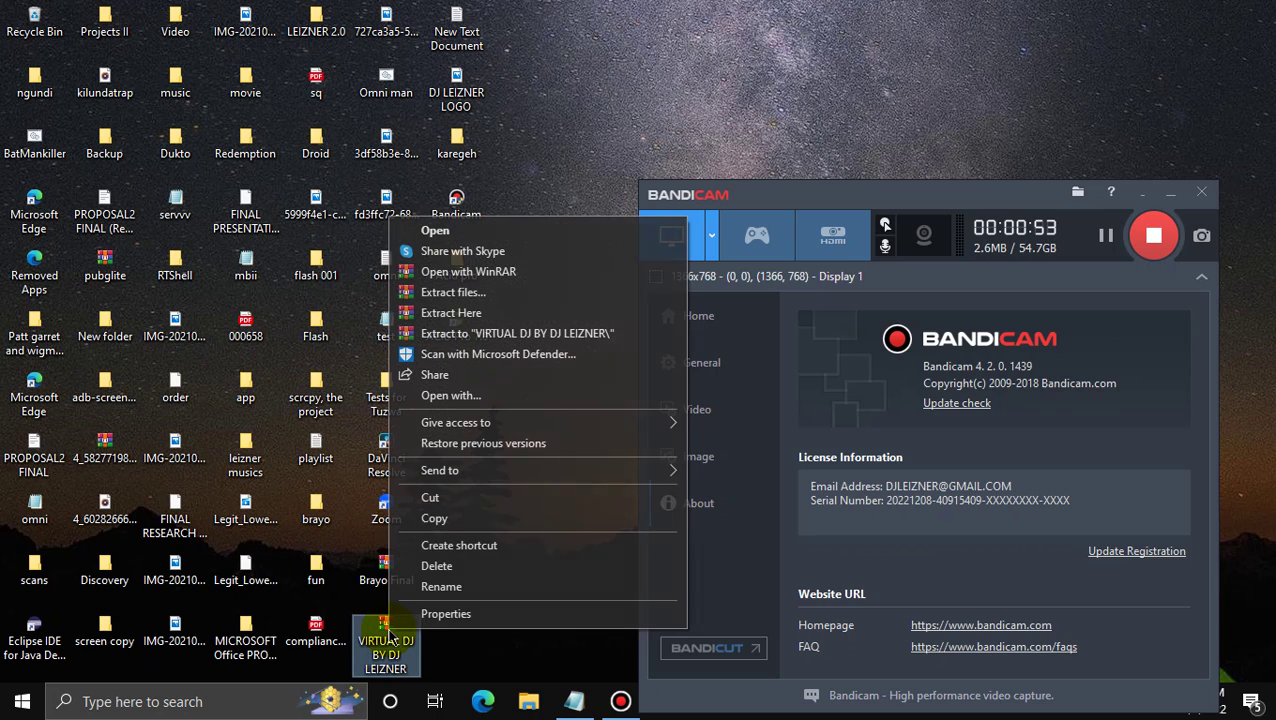
left_click(495, 292)
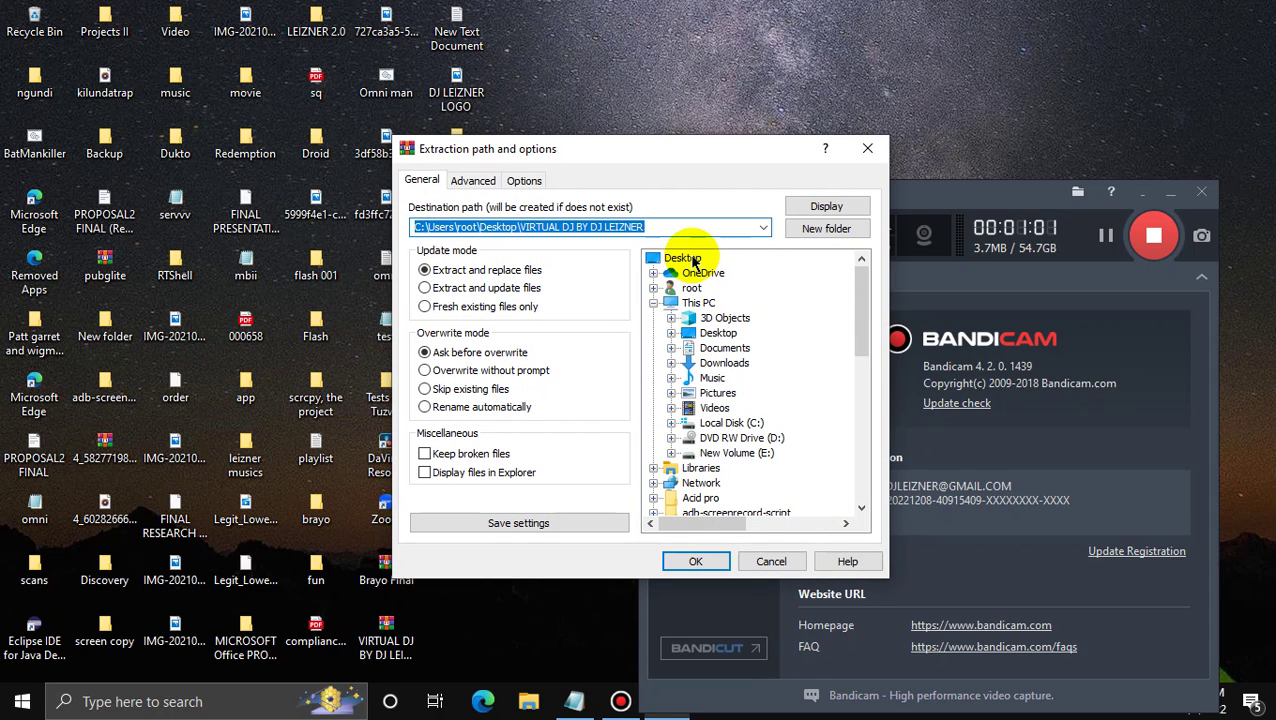
left_click(693, 262)
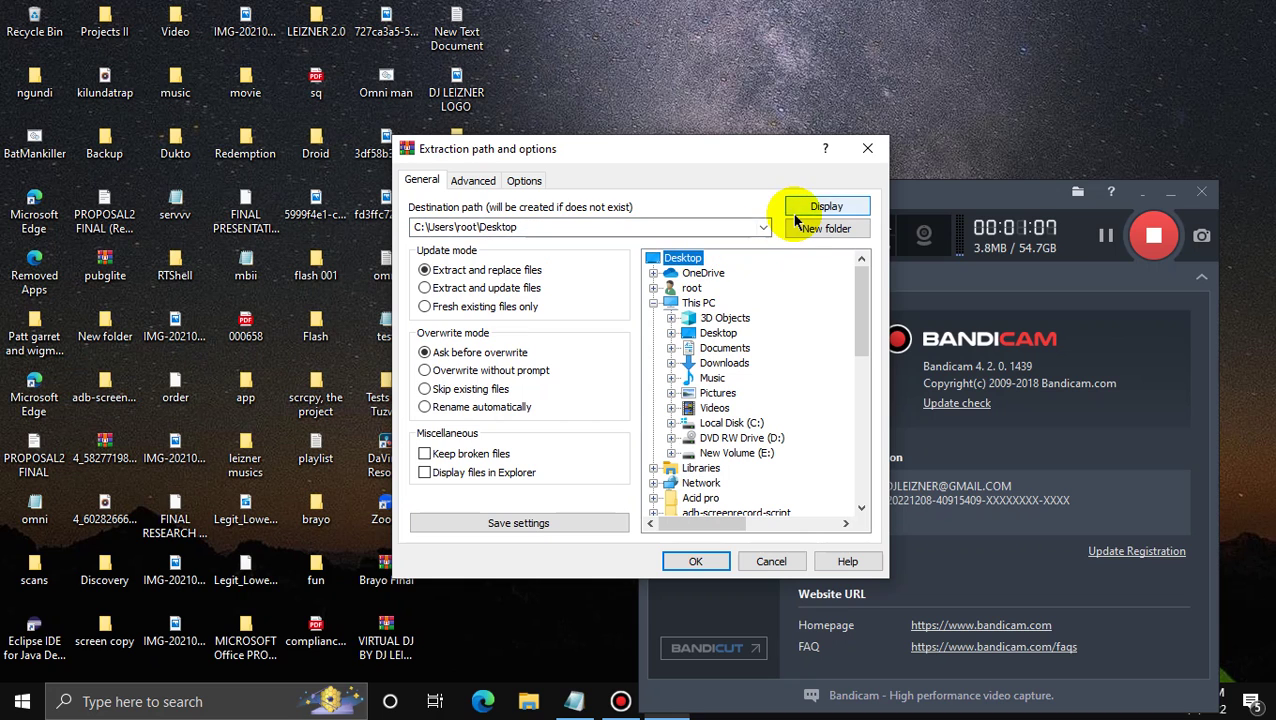
left_click(822, 232)
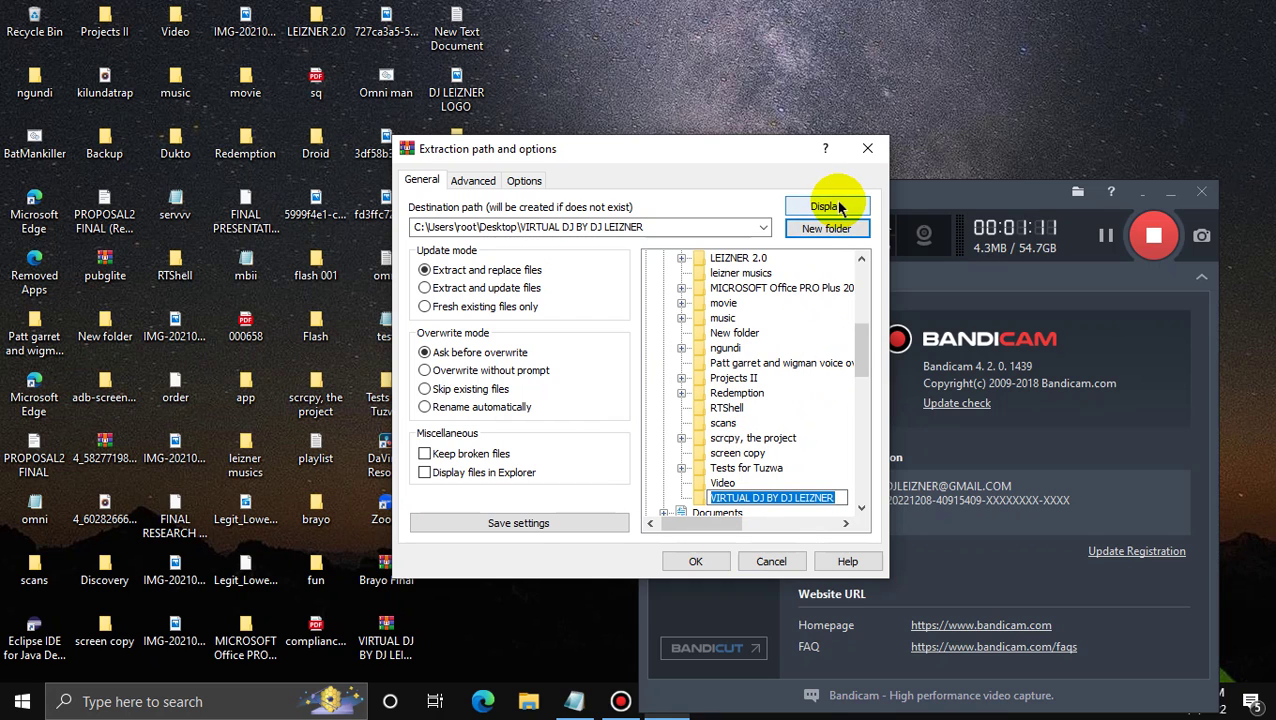
left_click(694, 561)
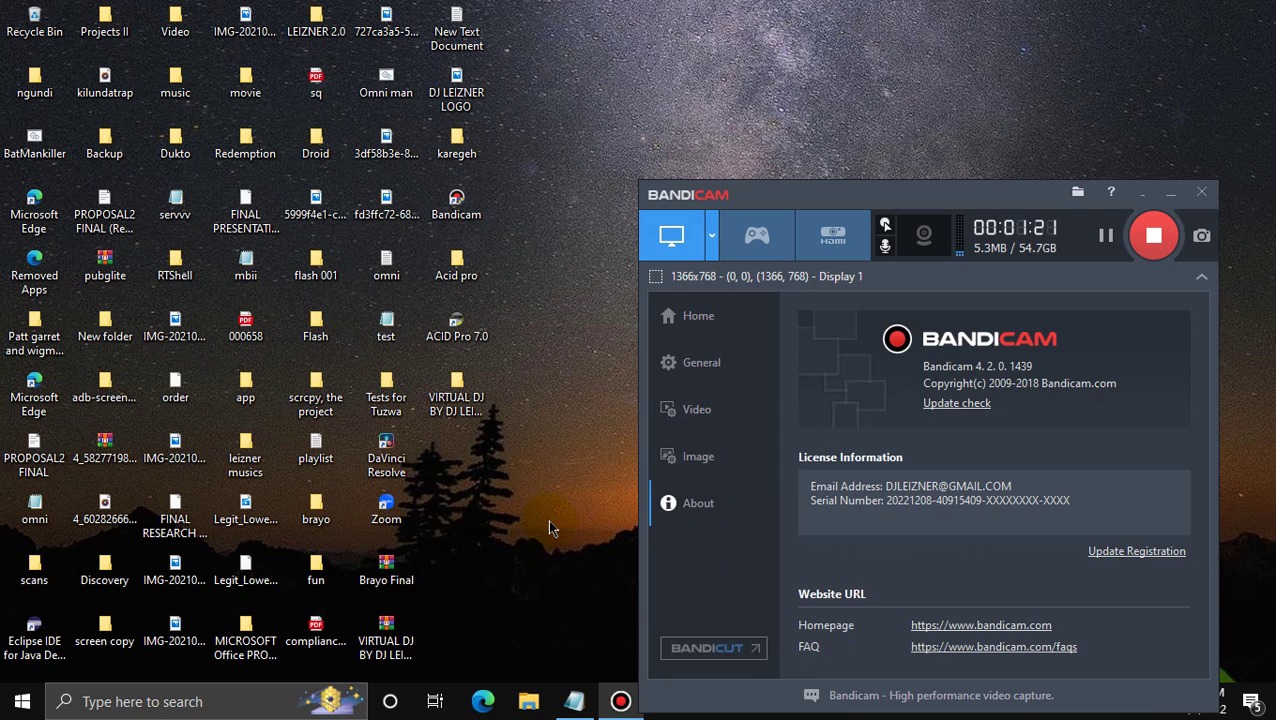
double_click(463, 403)
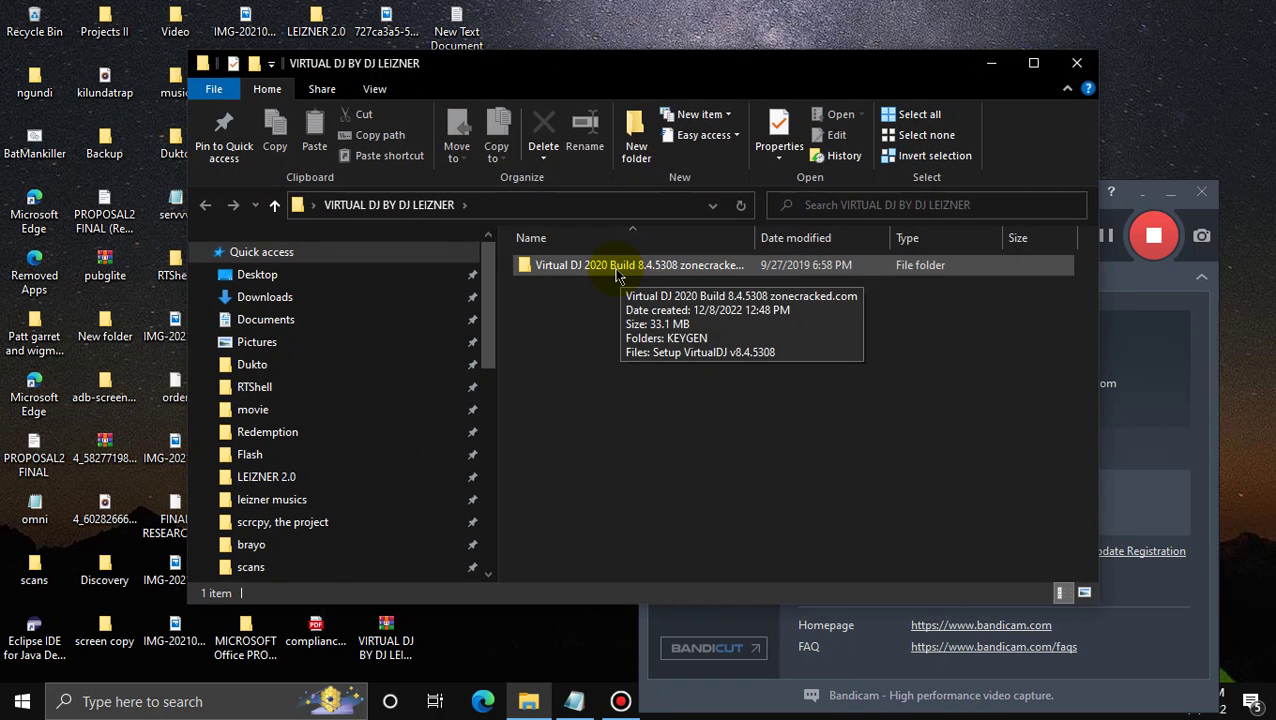
Open the Virtual DJ 2020 Build 8.4.5308 folder and run Setup VirtualDJ v8.4.5308 as administrator
double_click(617, 270)
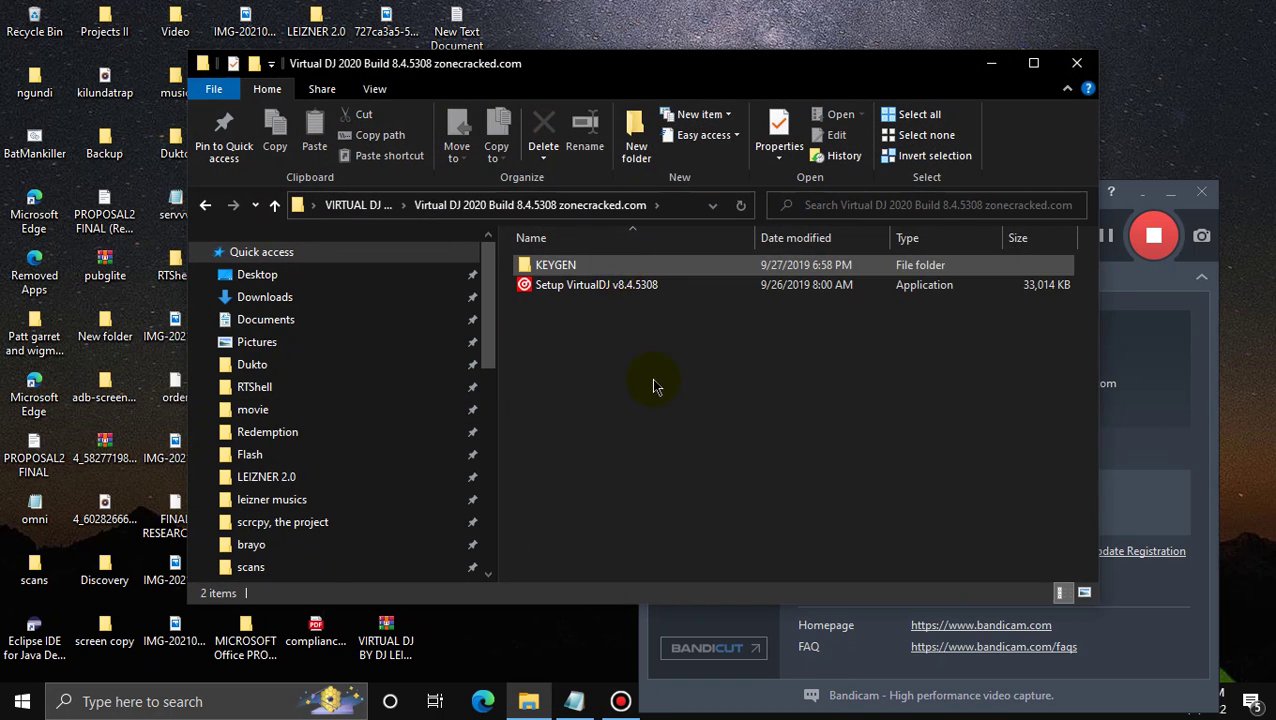
left_click(659, 290)
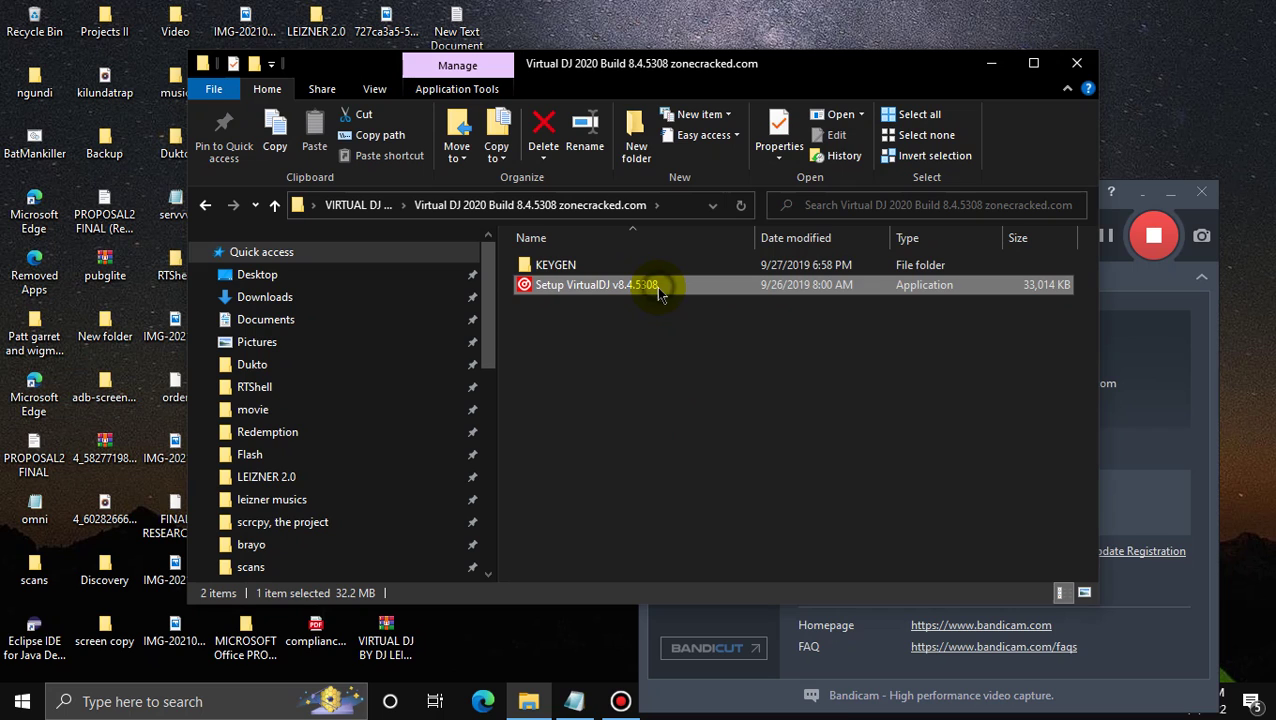
right_click(659, 290)
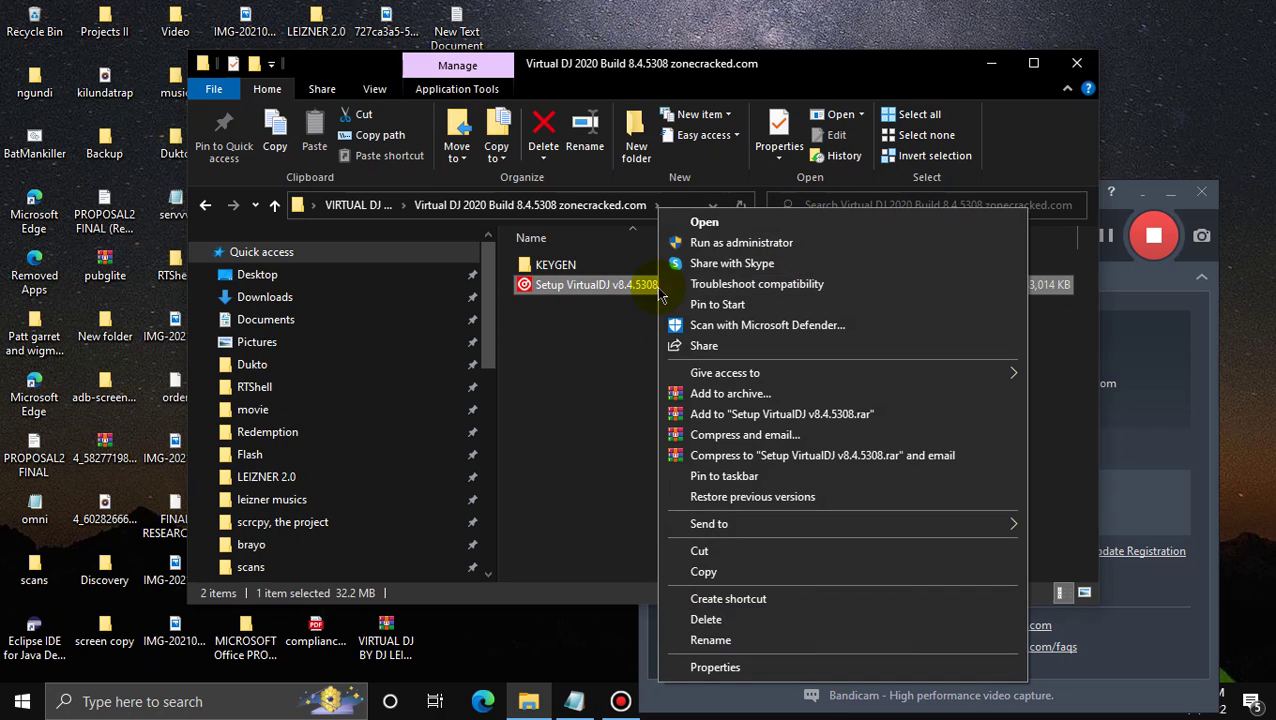
left_click(758, 243)
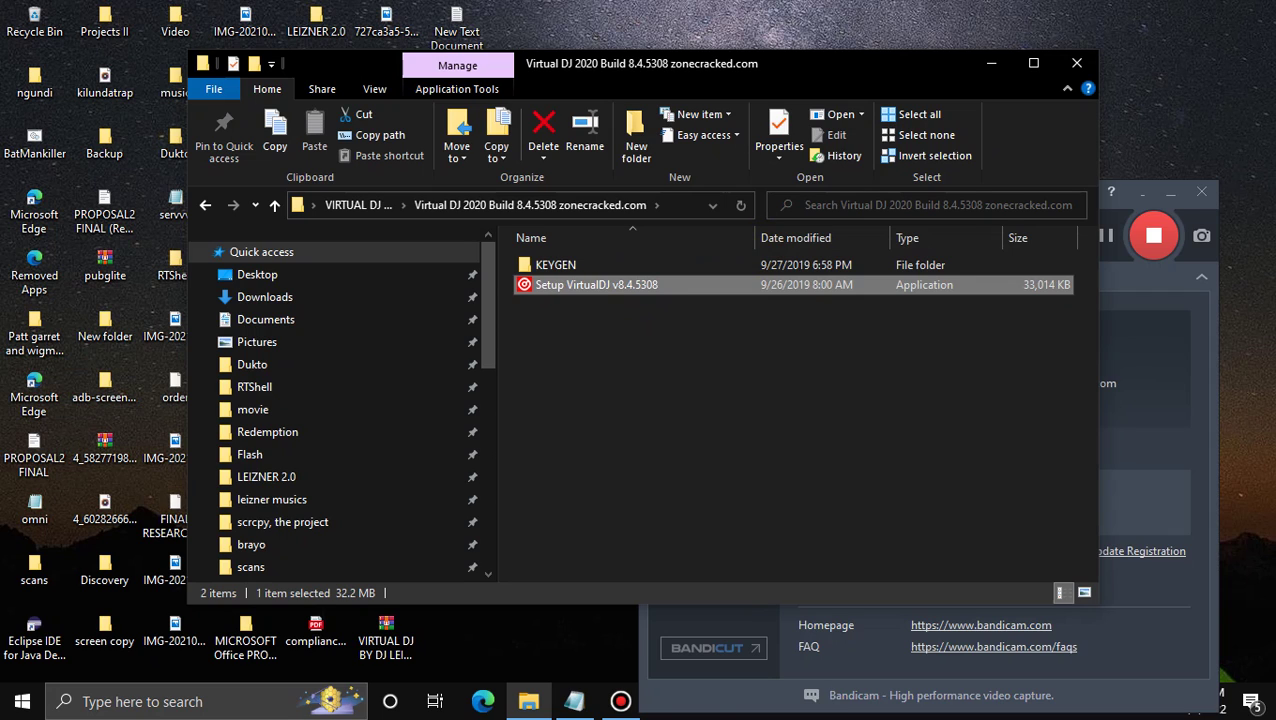
Install VirtualDJ v8.4.5308 into the default C:\Program Files\Atomix\VirtualDJ folder and close the wizard
left_click(567, 474)
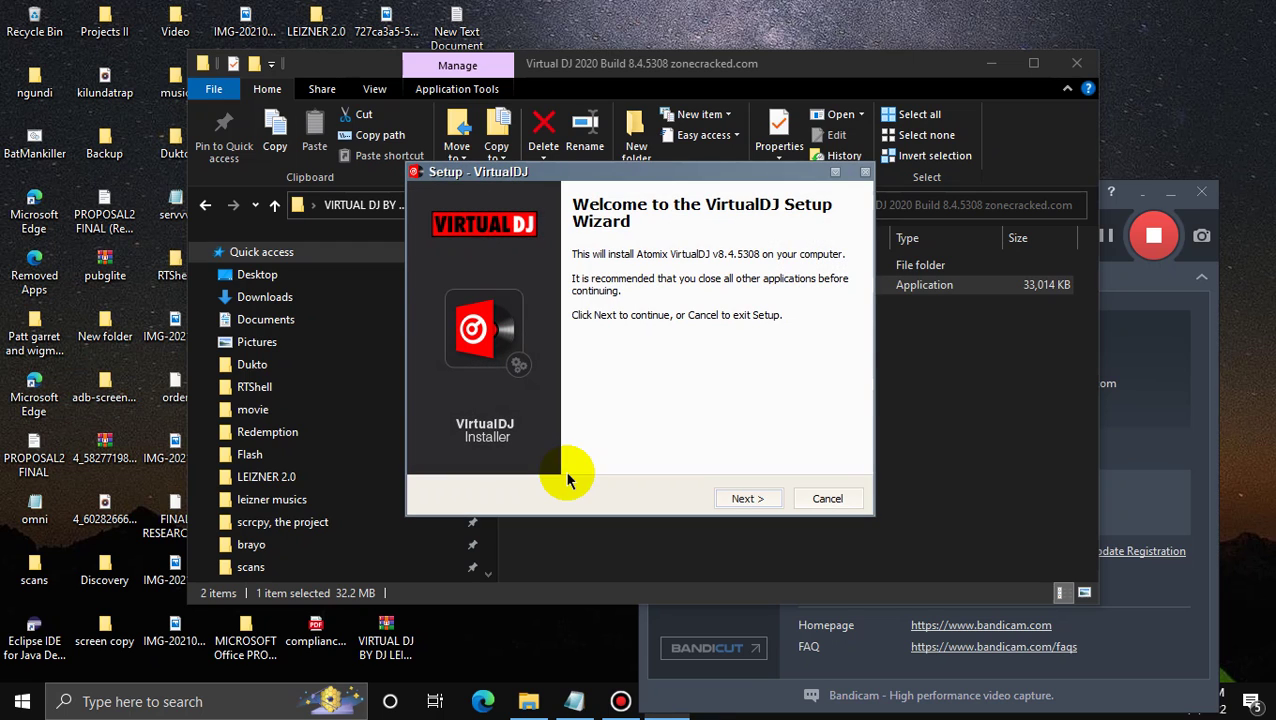
left_click(745, 499)
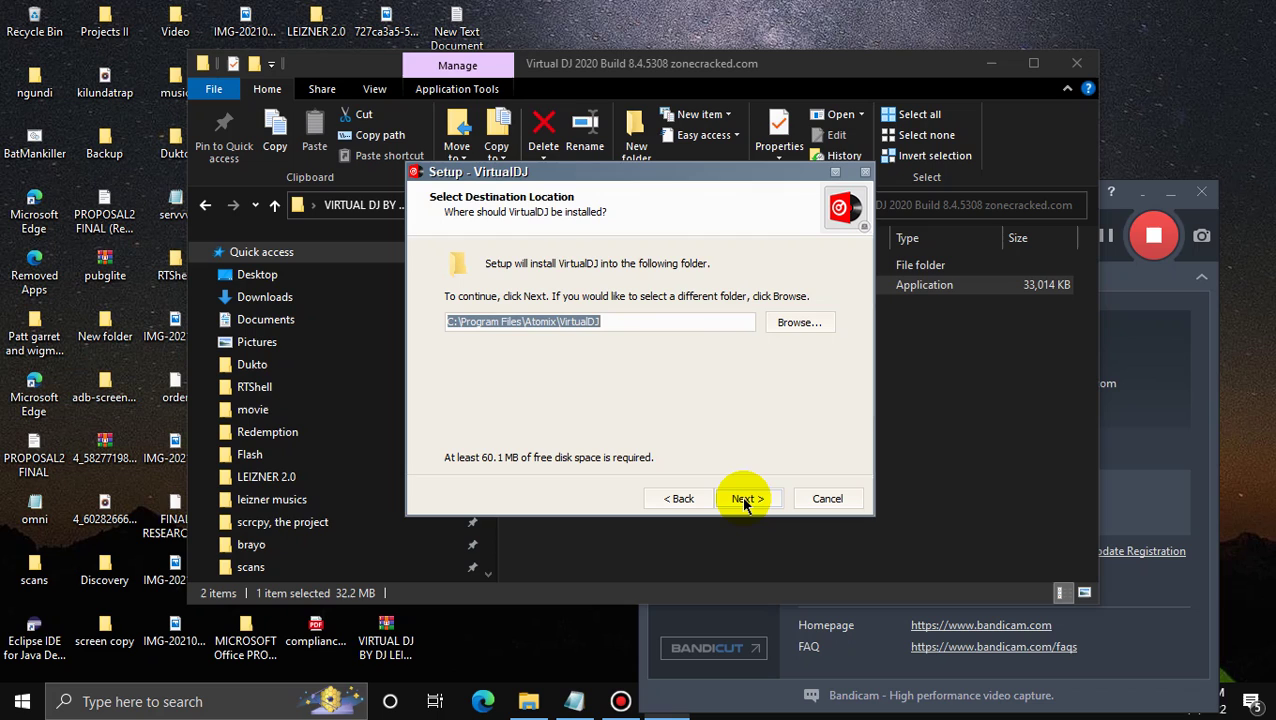
left_click(745, 499)
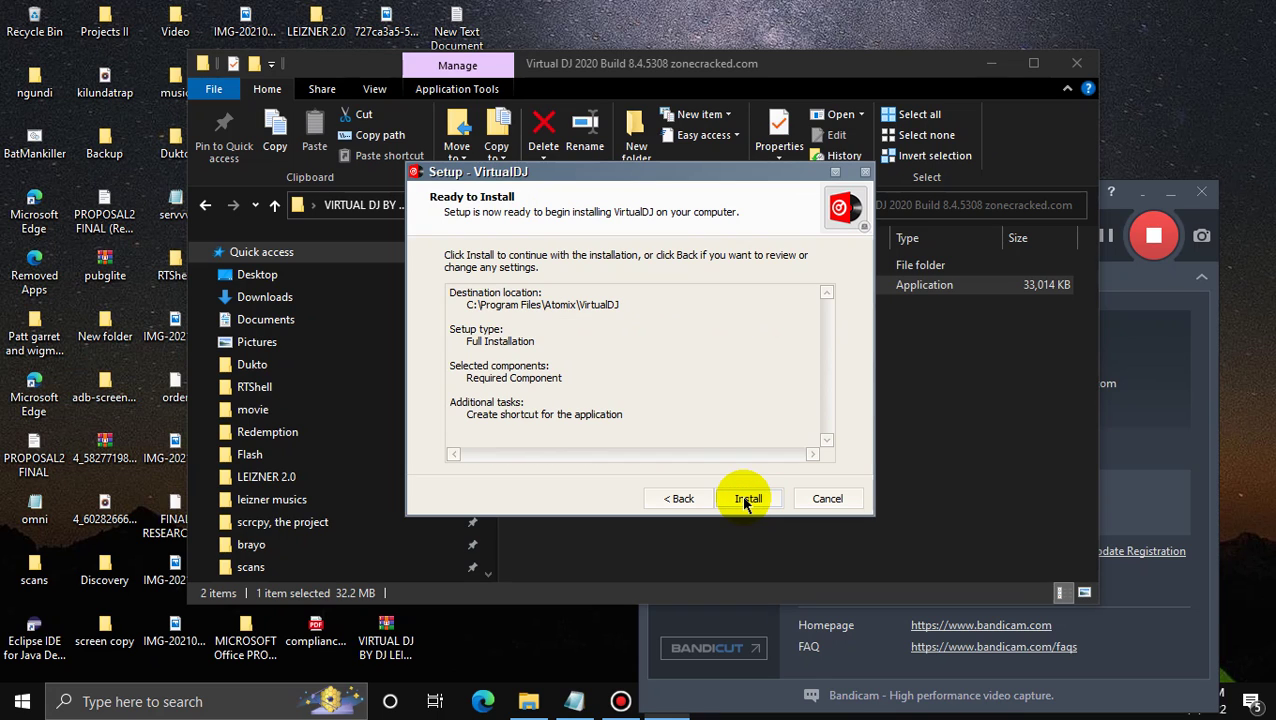
left_click(748, 499)
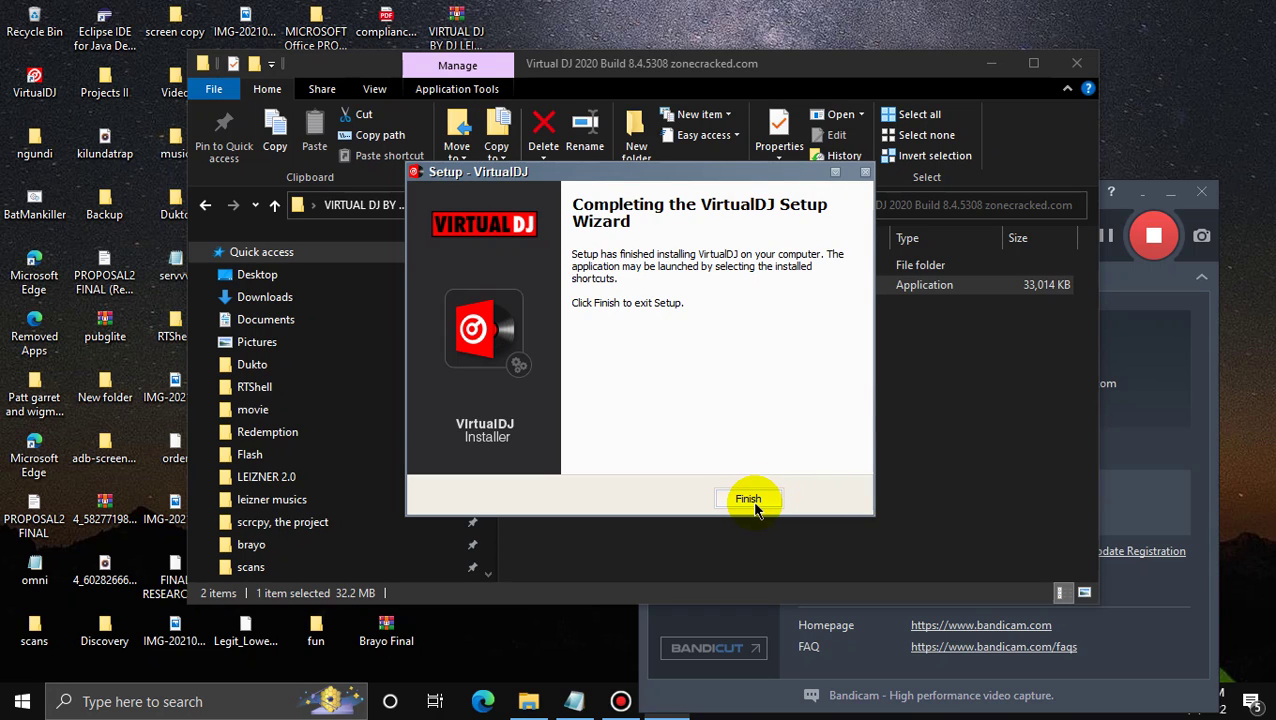
left_click(752, 502)
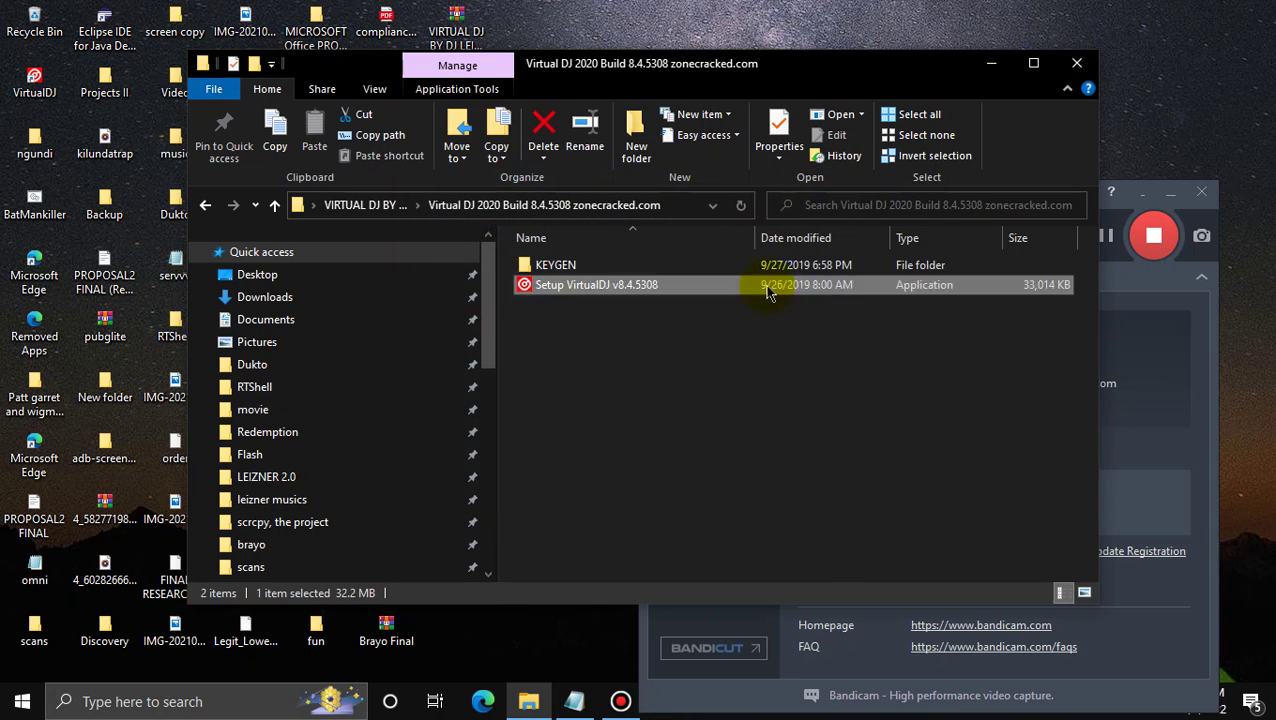
Open the KEYGEN folder, minimize it, and launch VirtualDJ from its desktop shortcut
double_click(714, 265)
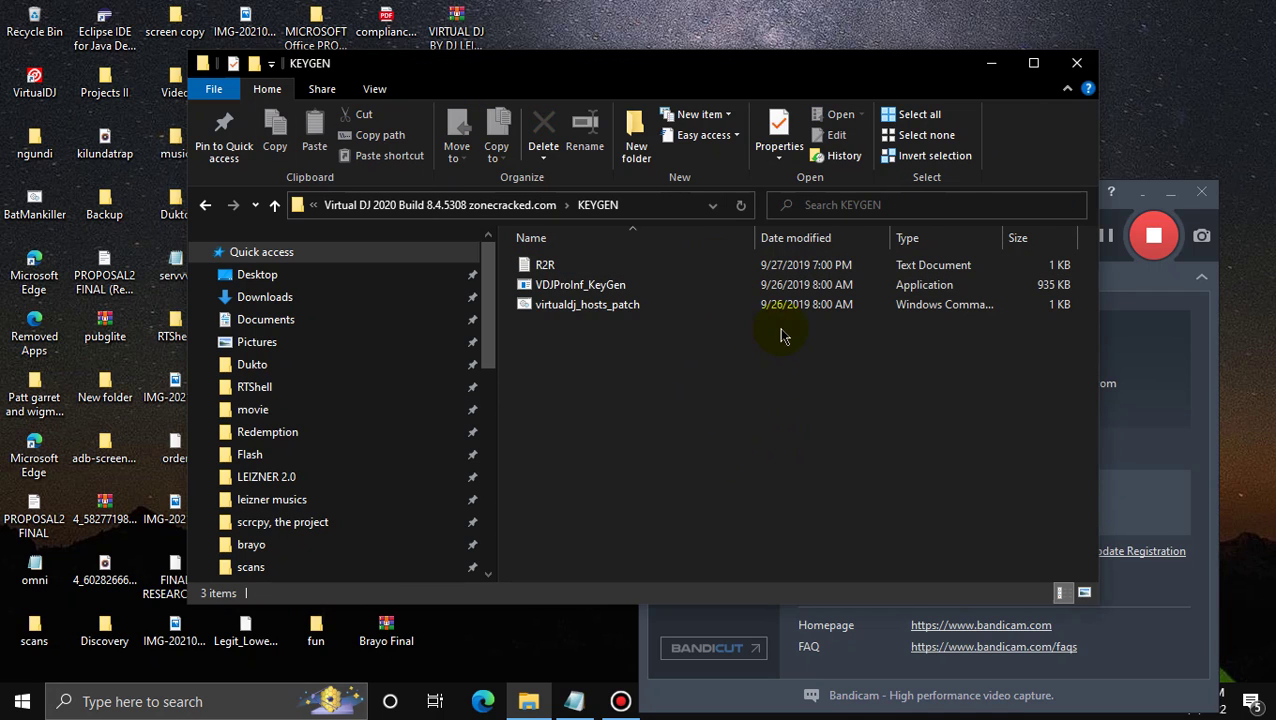
left_click(990, 66)
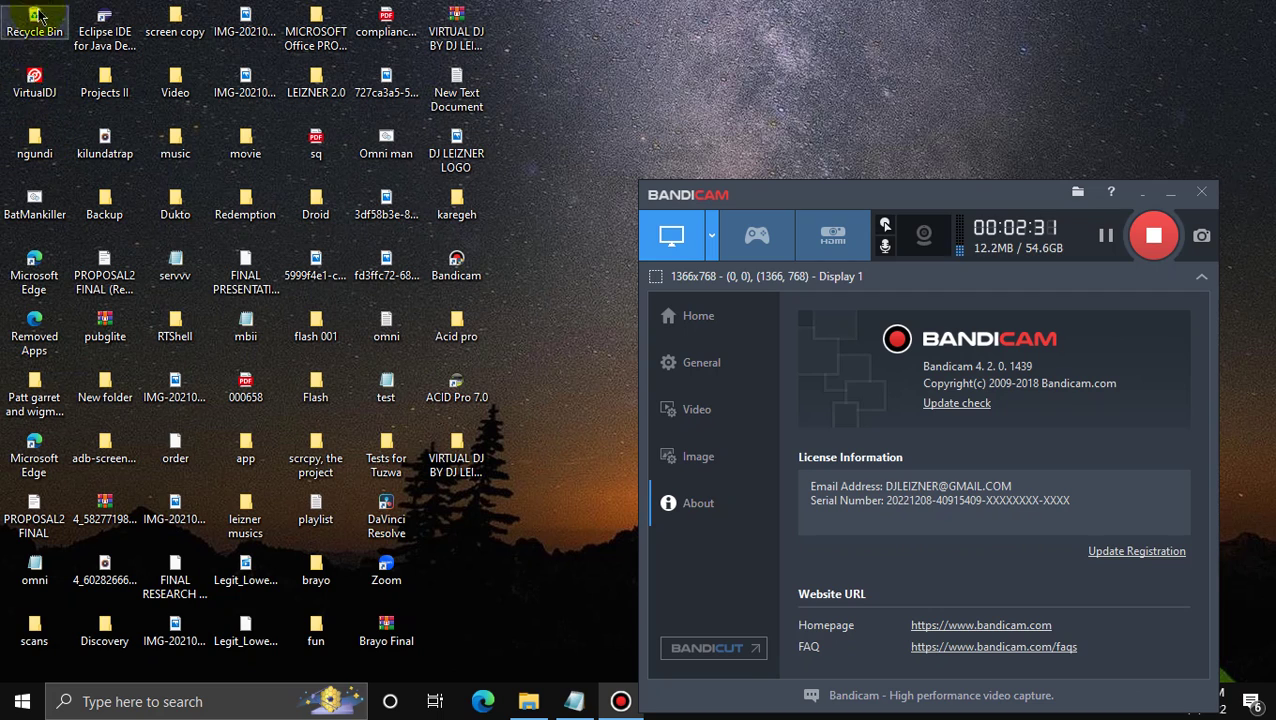
double_click(52, 90)
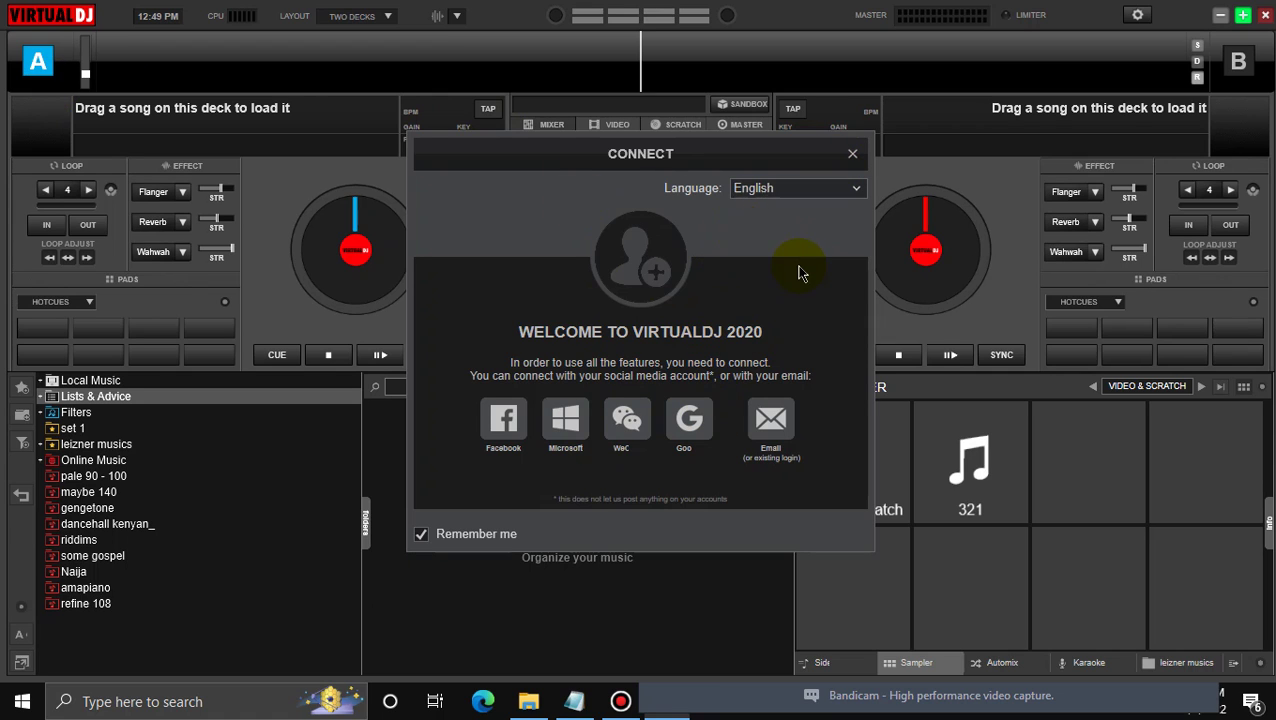
Dismiss VirtualDJ's Connect prompt and confirm skipping the account connection
left_click(852, 156)
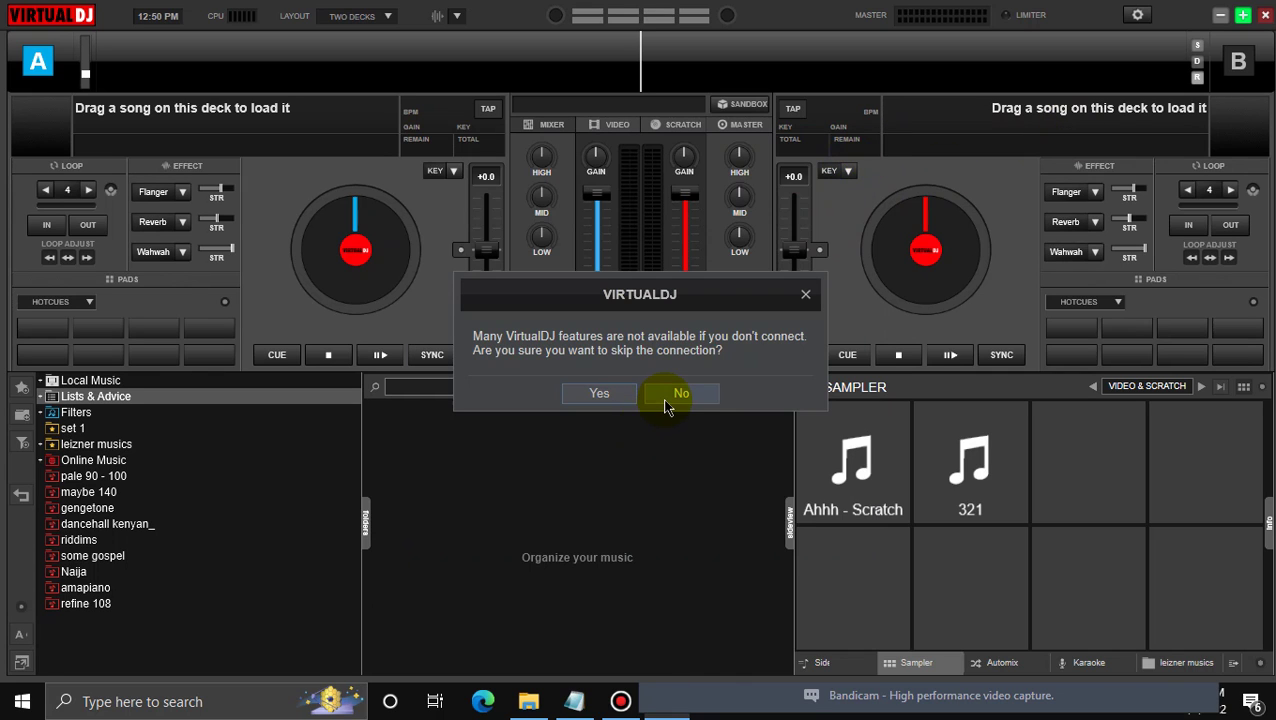
left_click(667, 403)
left_click(842, 152)
left_click(620, 398)
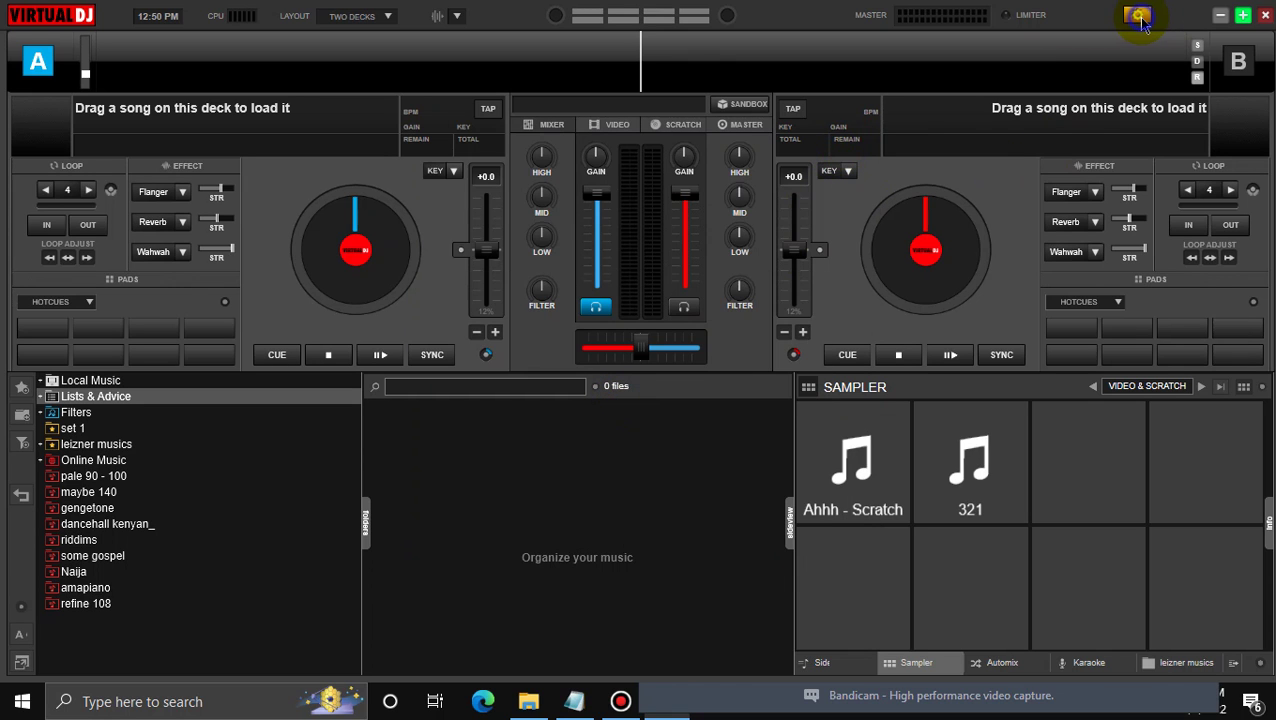
left_click(1138, 16)
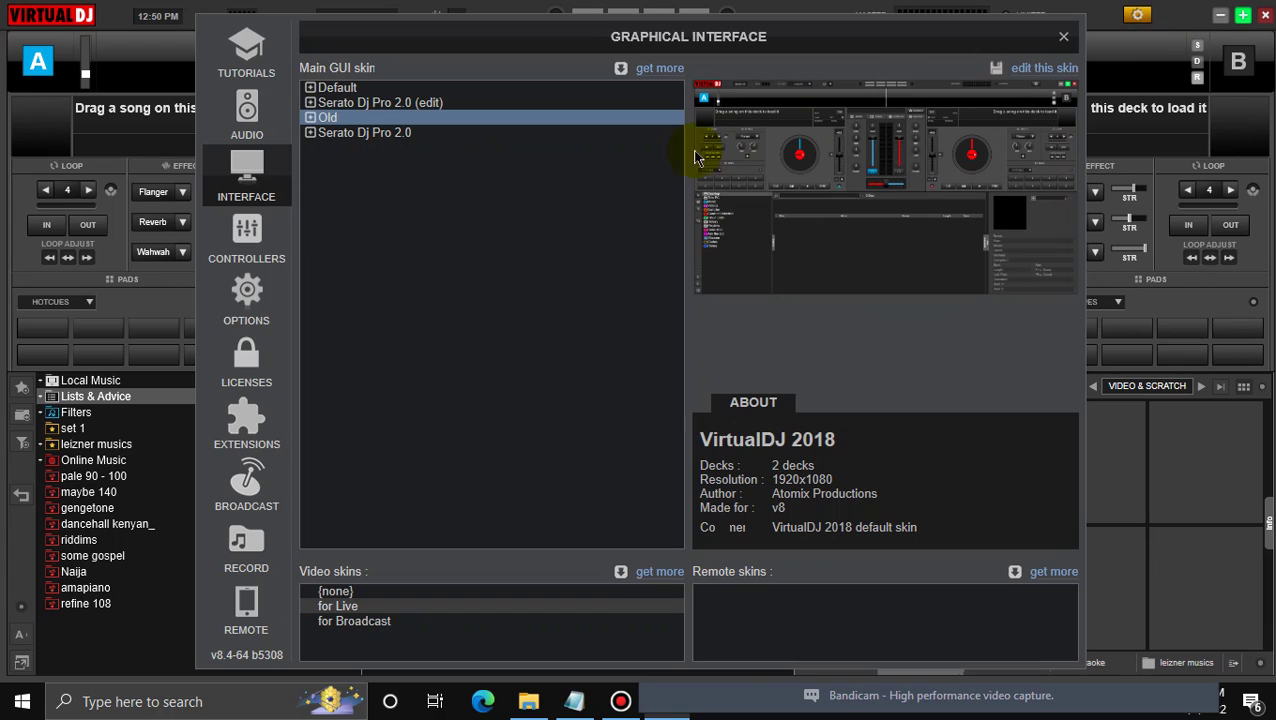
left_click(247, 381)
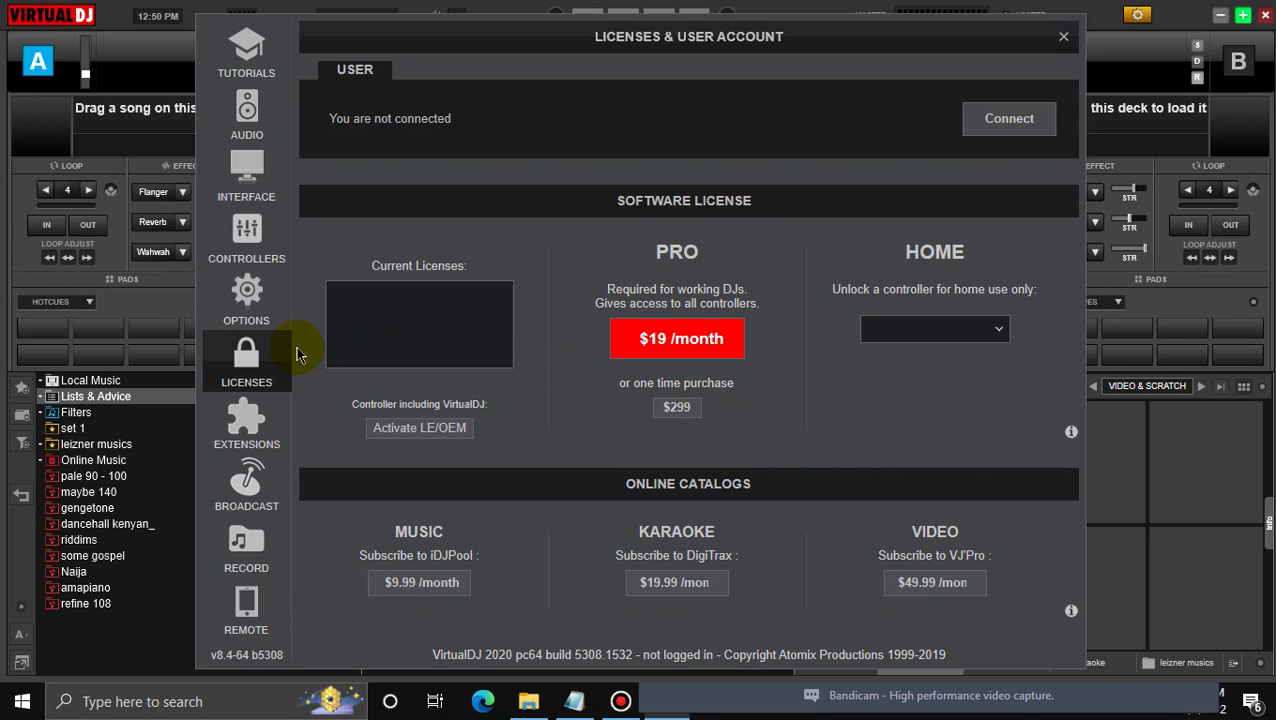
left_click(1063, 39)
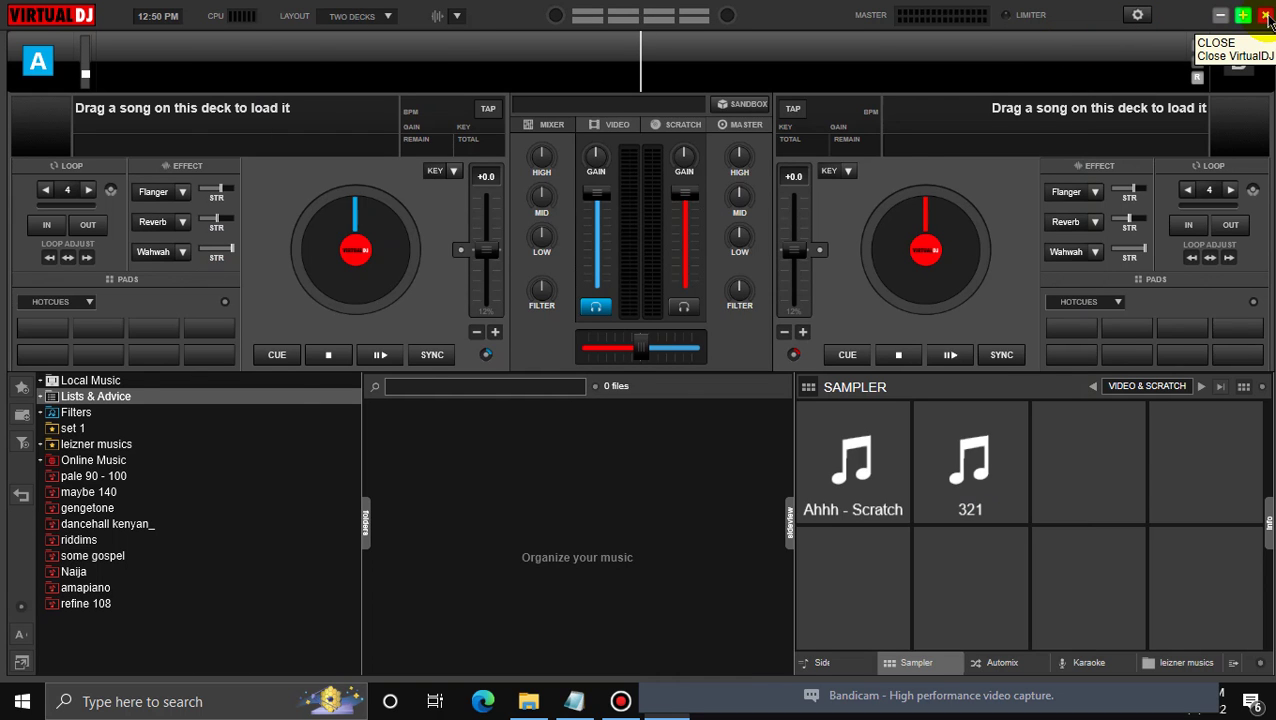
left_click(1265, 17)
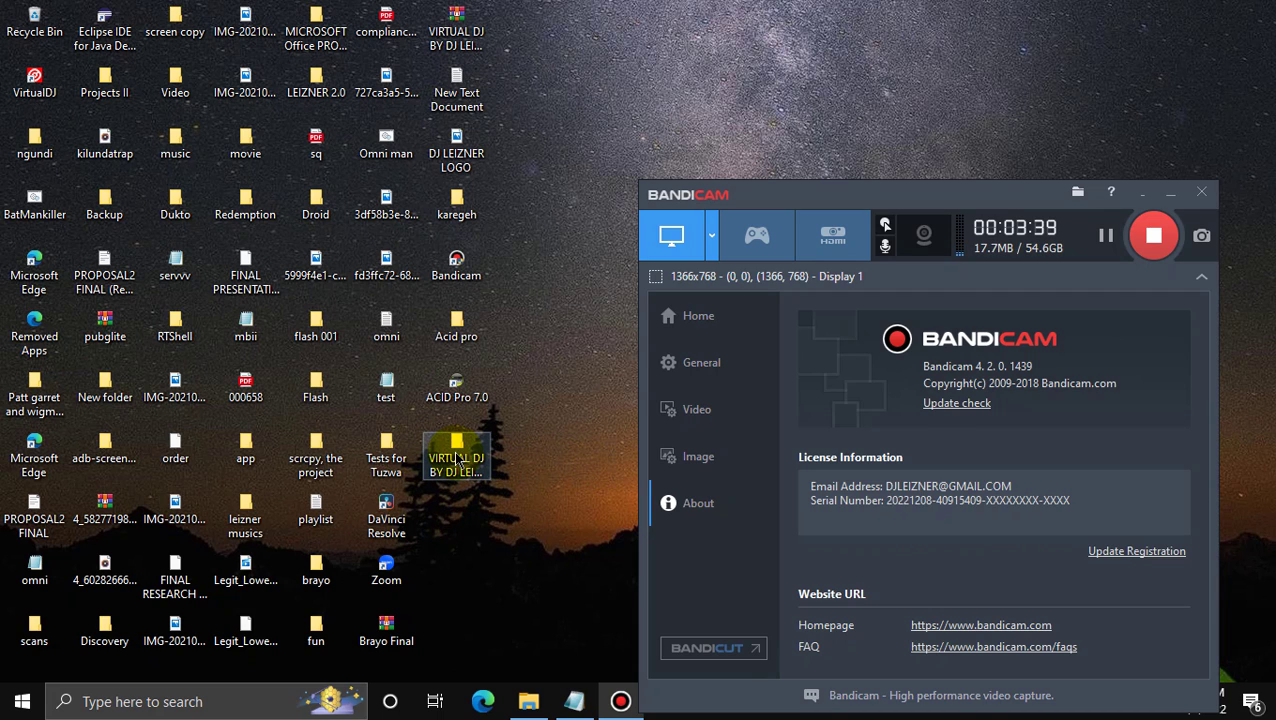
Browse to the KEYGEN folder, read and close the R2R instructions, then minimize the folder
double_click(456, 456)
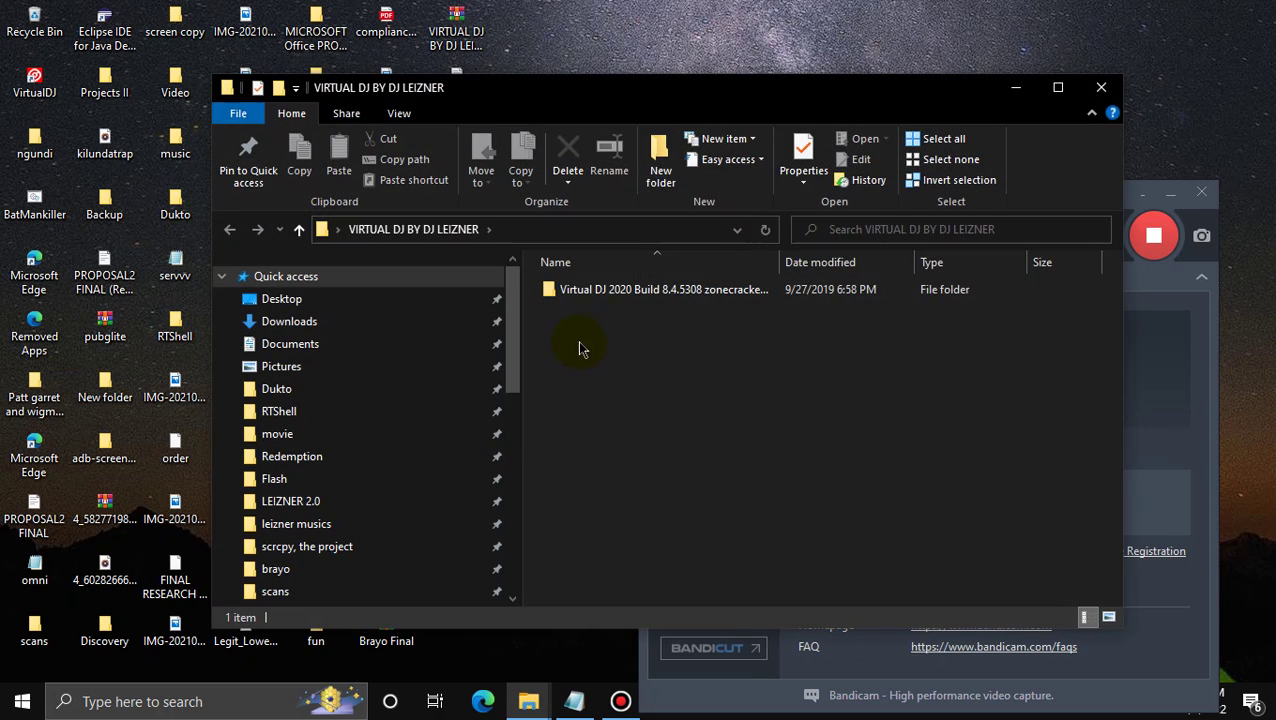
double_click(600, 295)
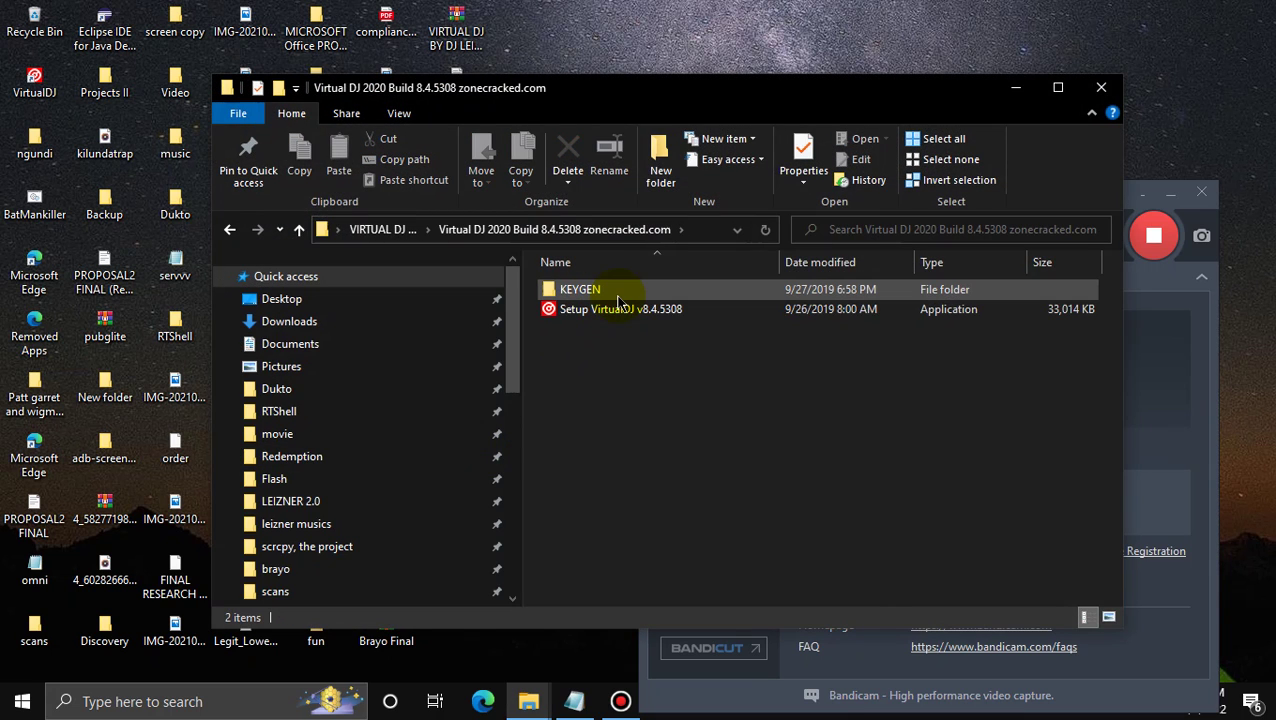
double_click(617, 298)
left_click(615, 290)
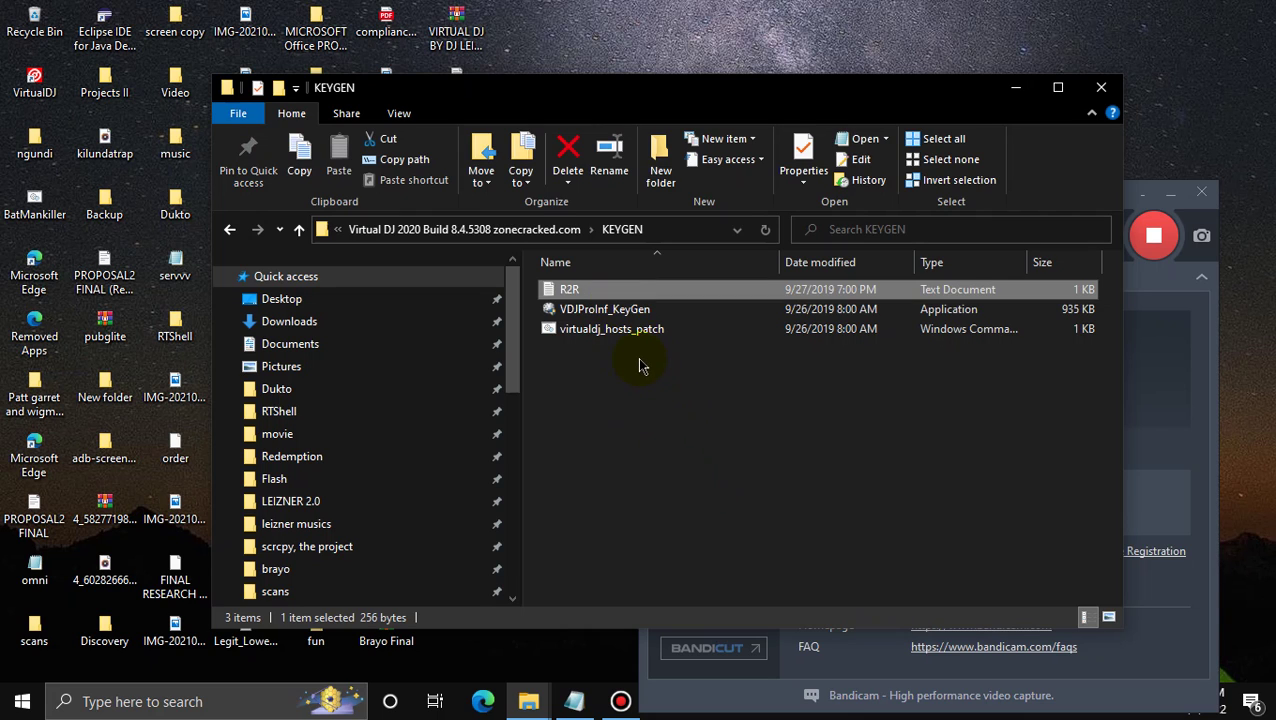
double_click(620, 292)
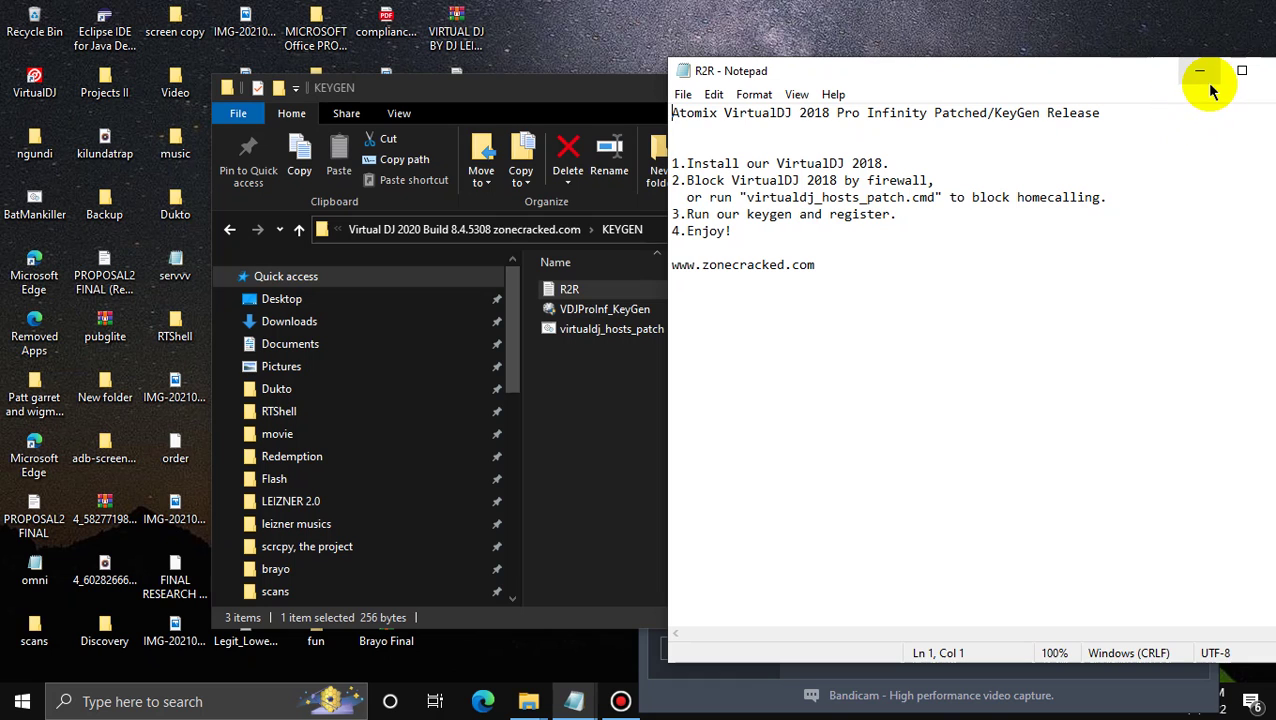
left_click(1265, 70)
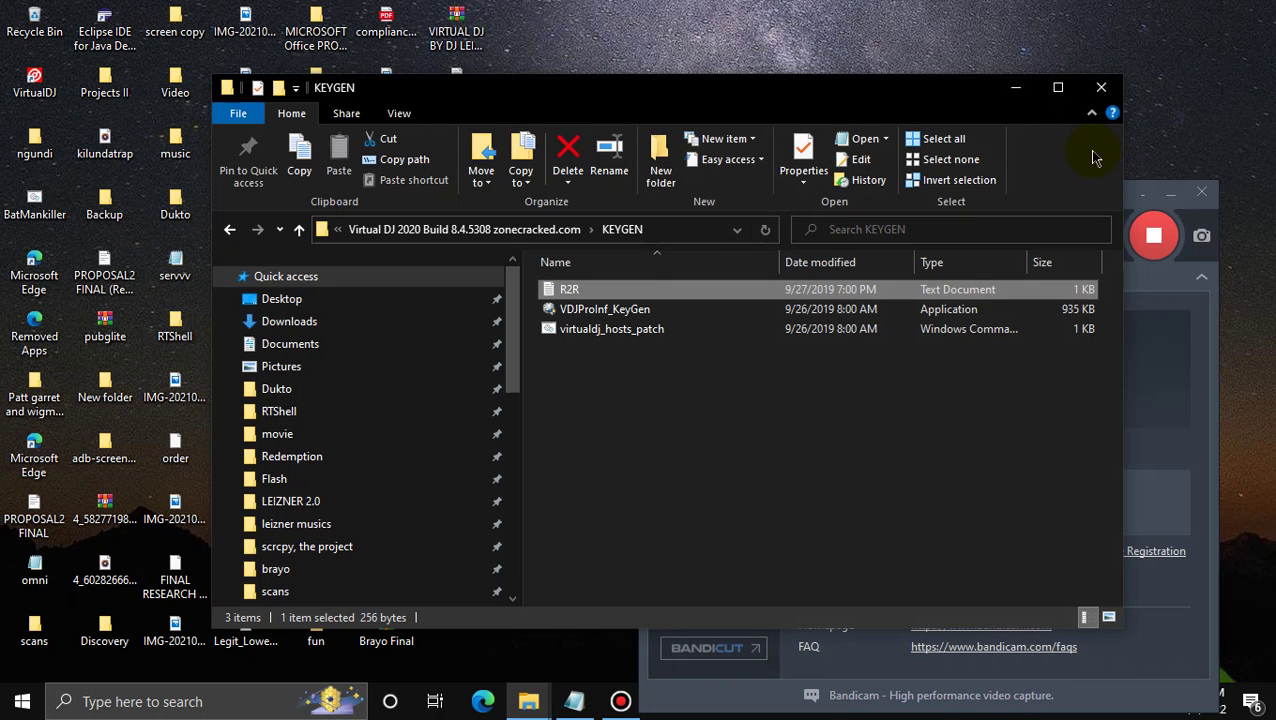
left_click(1016, 89)
Search 'FIREWA' and open Firewall & network protection in a maximized Windows Security window
left_click(168, 703)
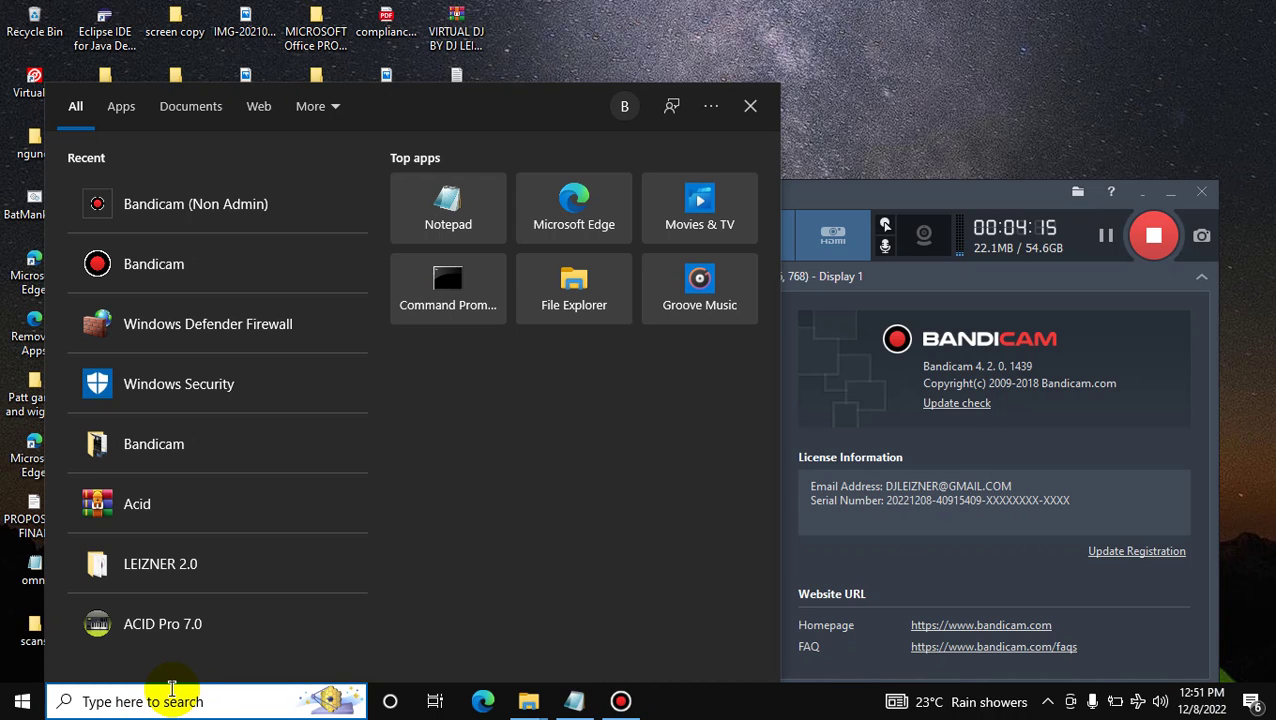
type("FI")
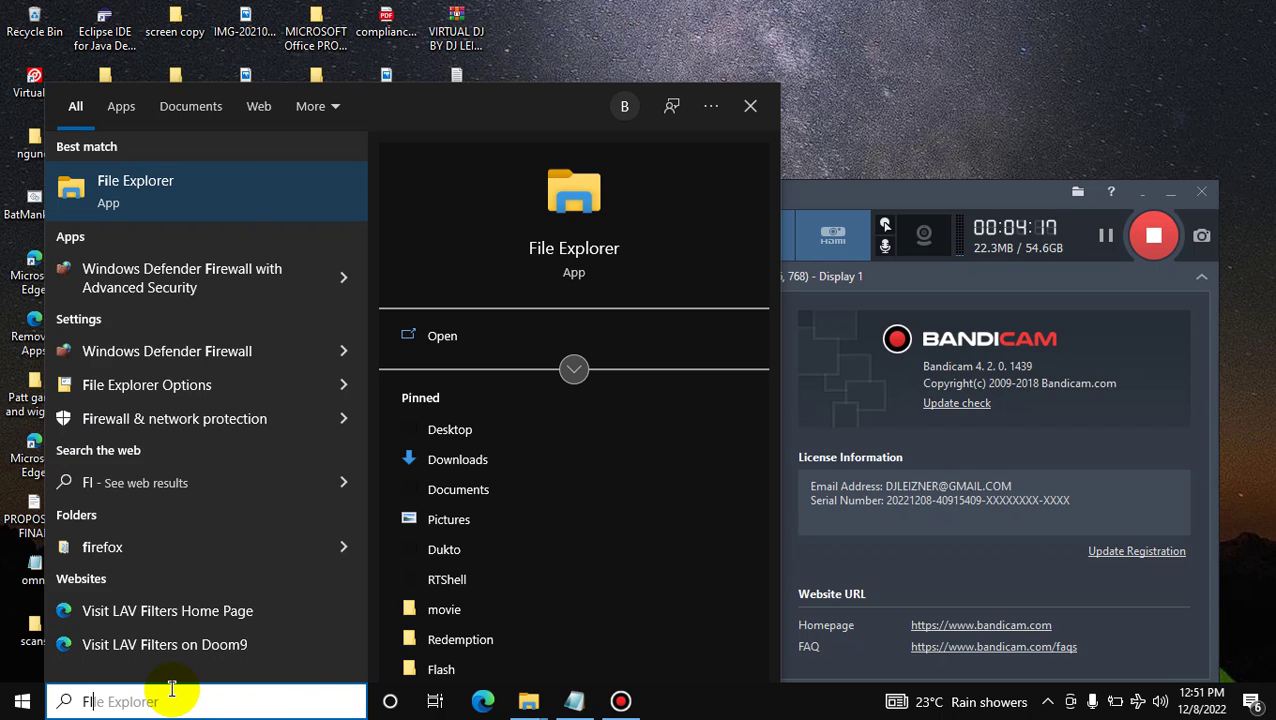
type("REW")
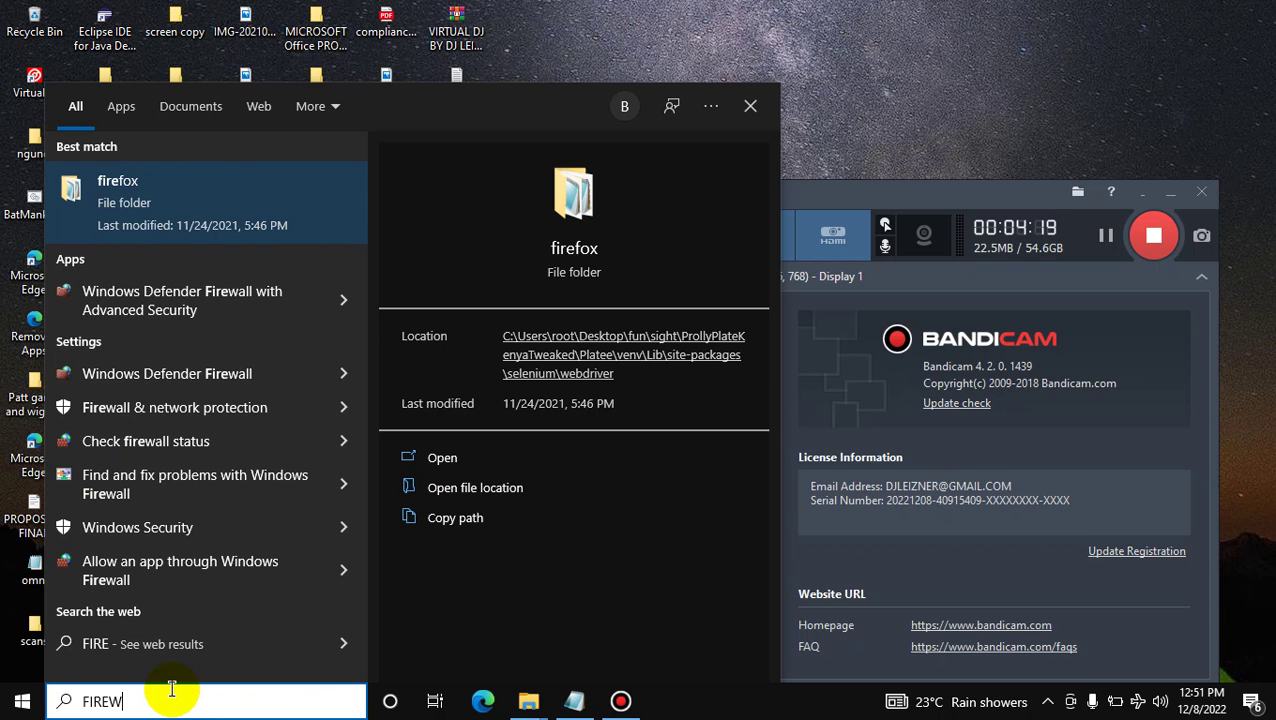
type("ALL")
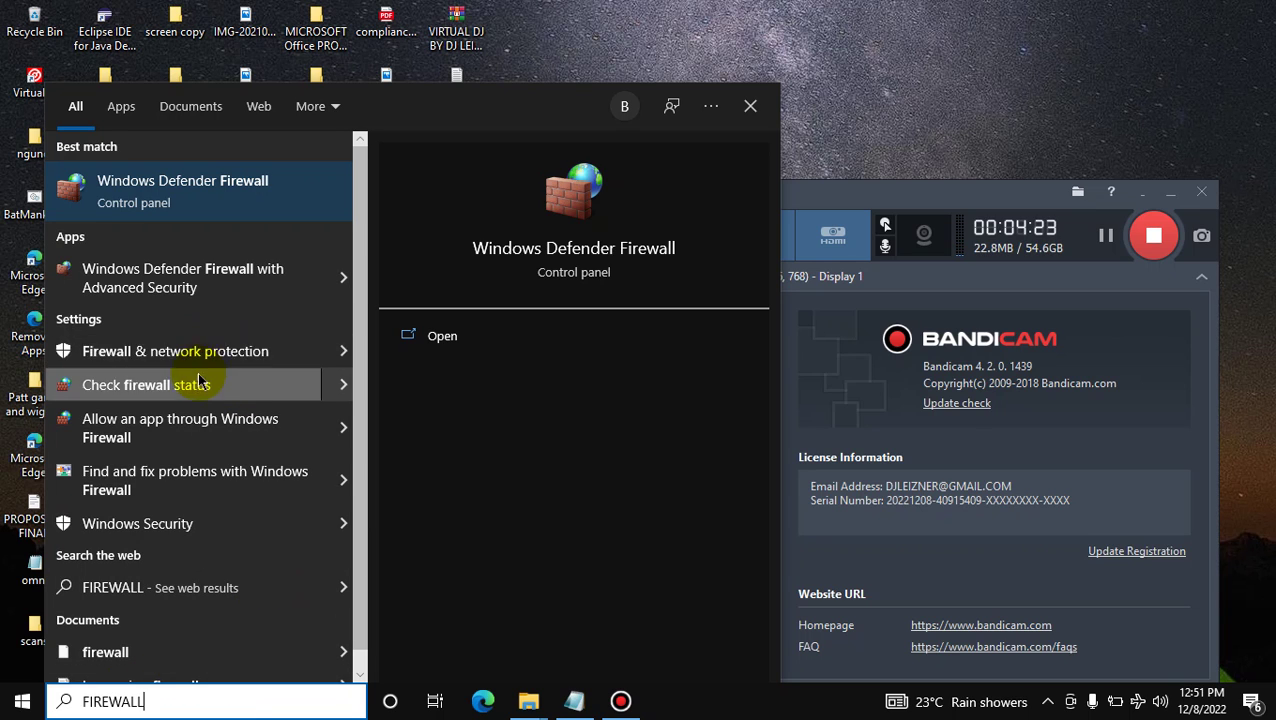
left_click(343, 351)
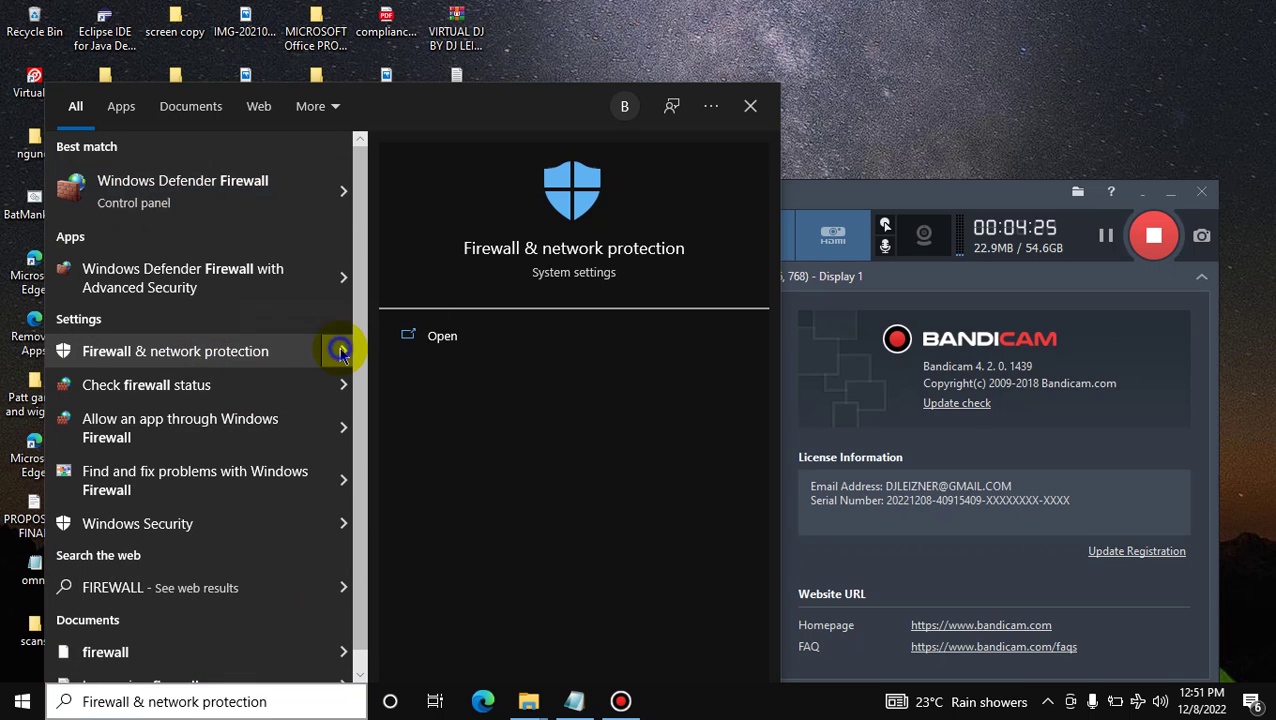
left_click(440, 340)
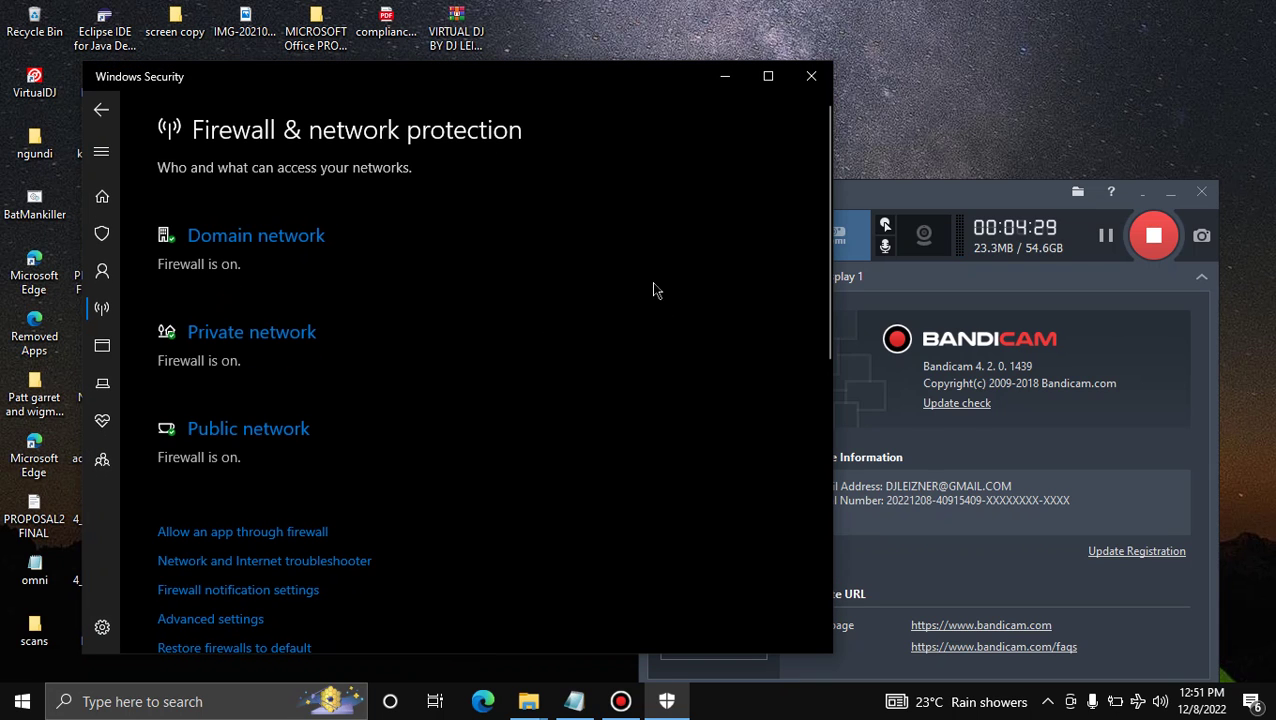
left_click(768, 77)
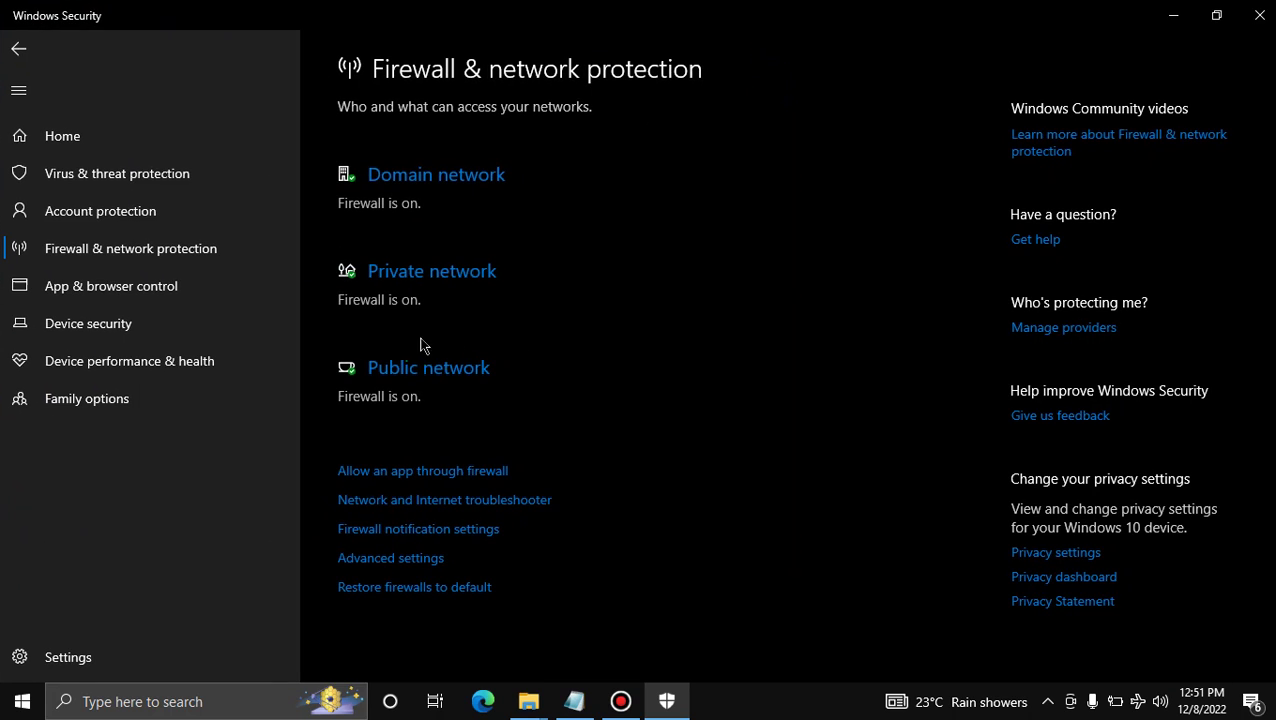
Open the firewall's Advanced settings window and bring it to the front
left_click(185, 257)
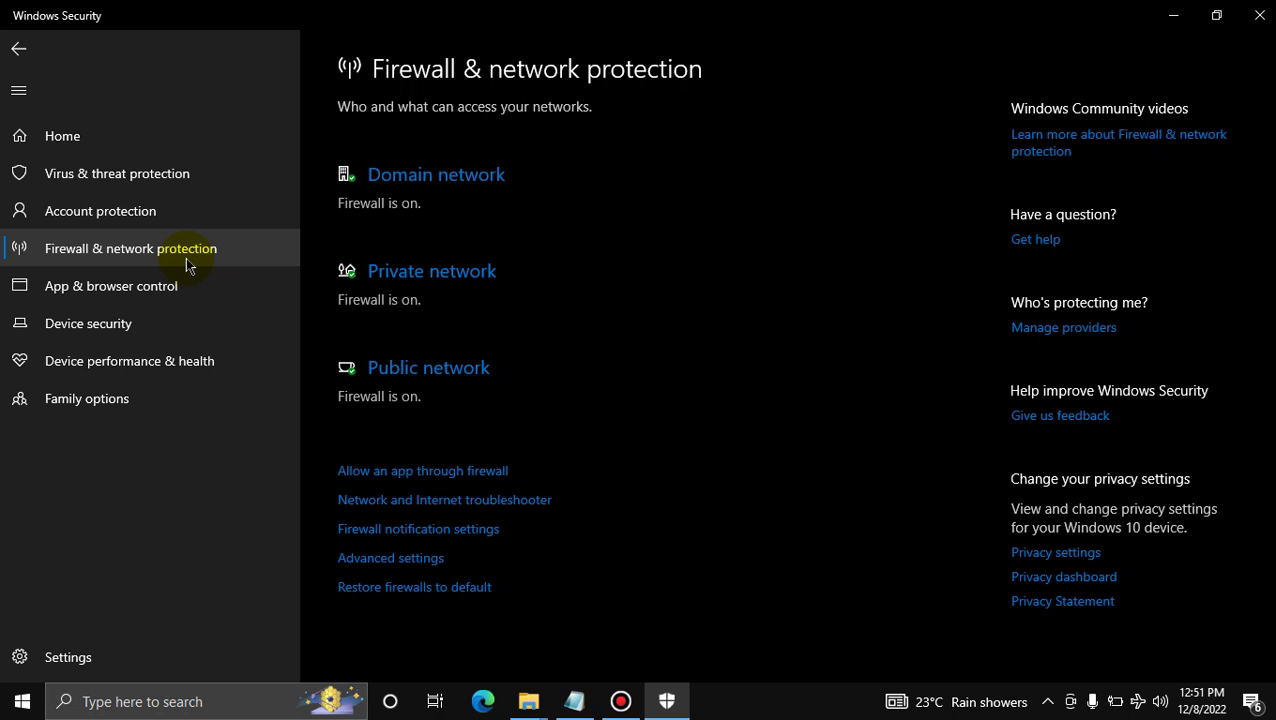
left_click(391, 566)
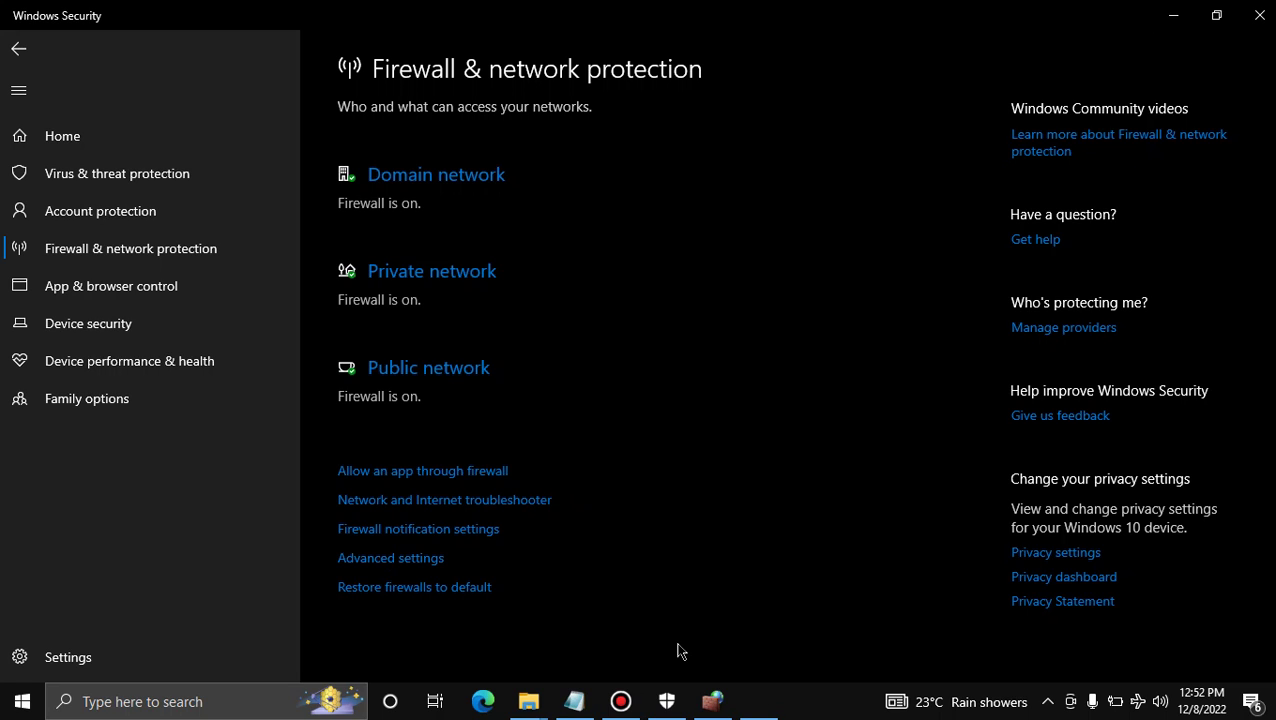
left_click(712, 692)
Show the Inbound Rules list in the advanced firewall window and start a new rule
left_click(738, 637)
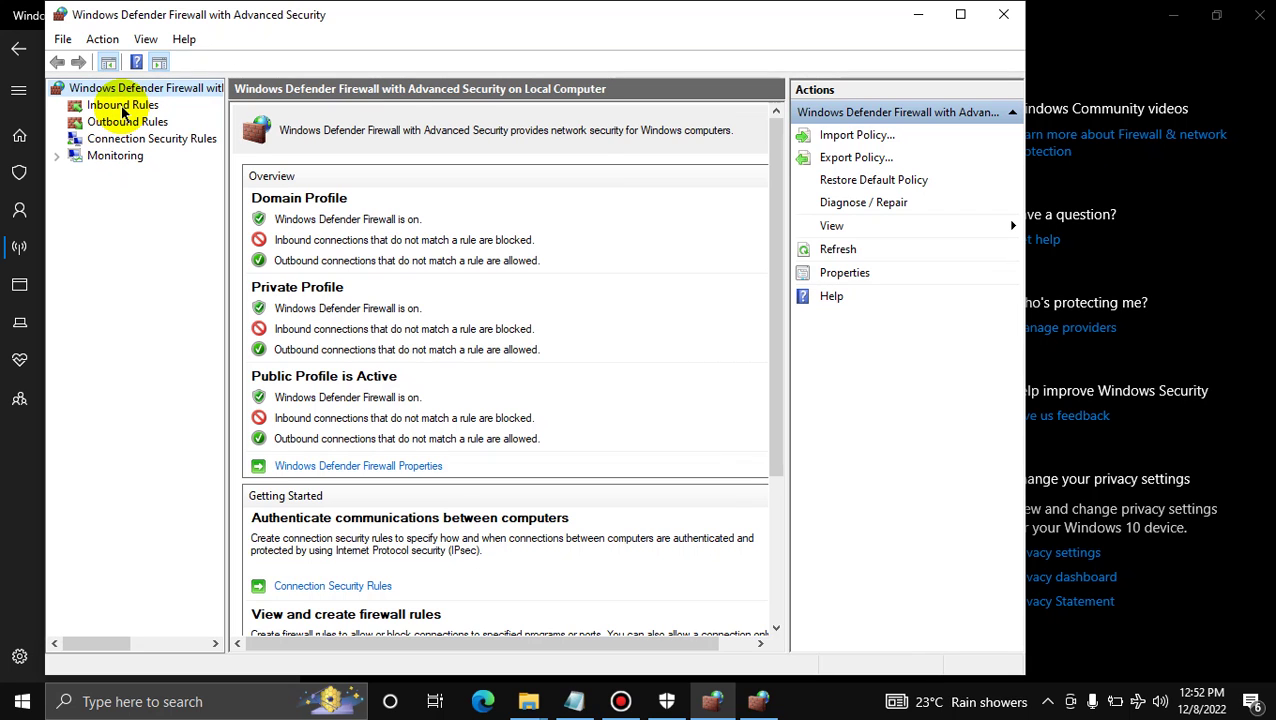
left_click(122, 106)
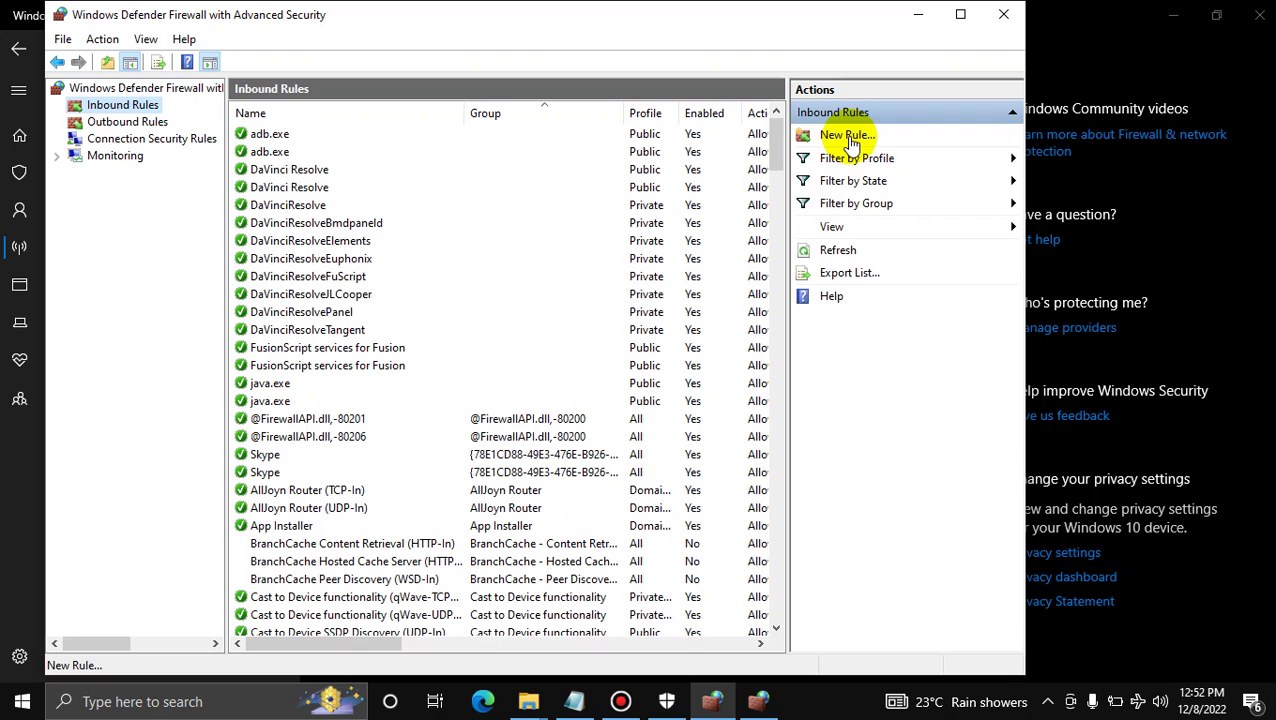
left_click(848, 137)
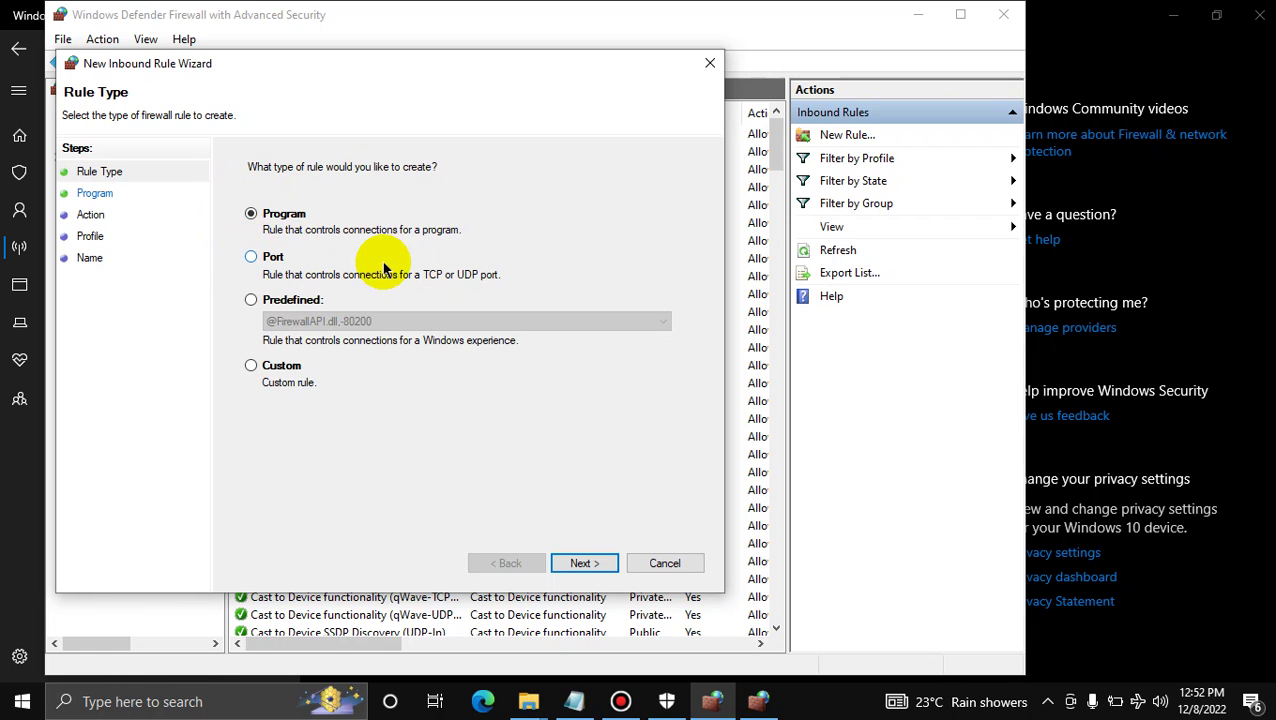
Choose a Program rule type and browse for the program, dismissing the location error
left_click(576, 575)
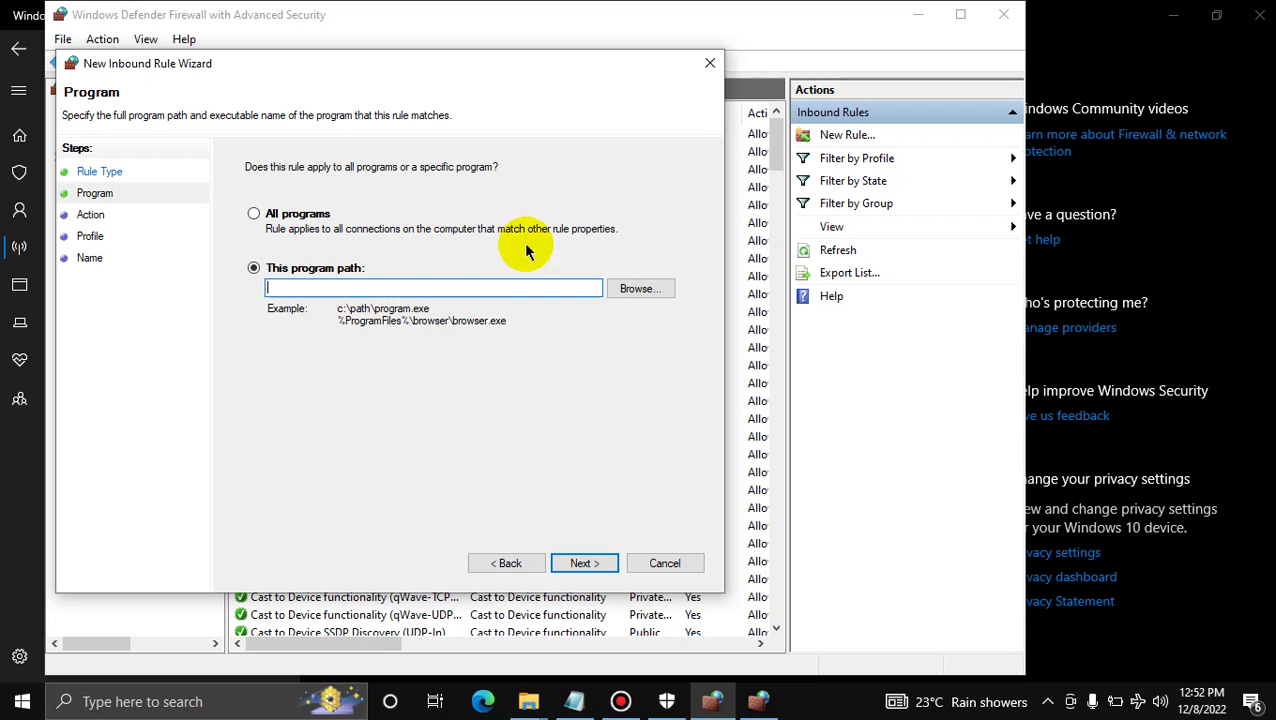
left_click(638, 290)
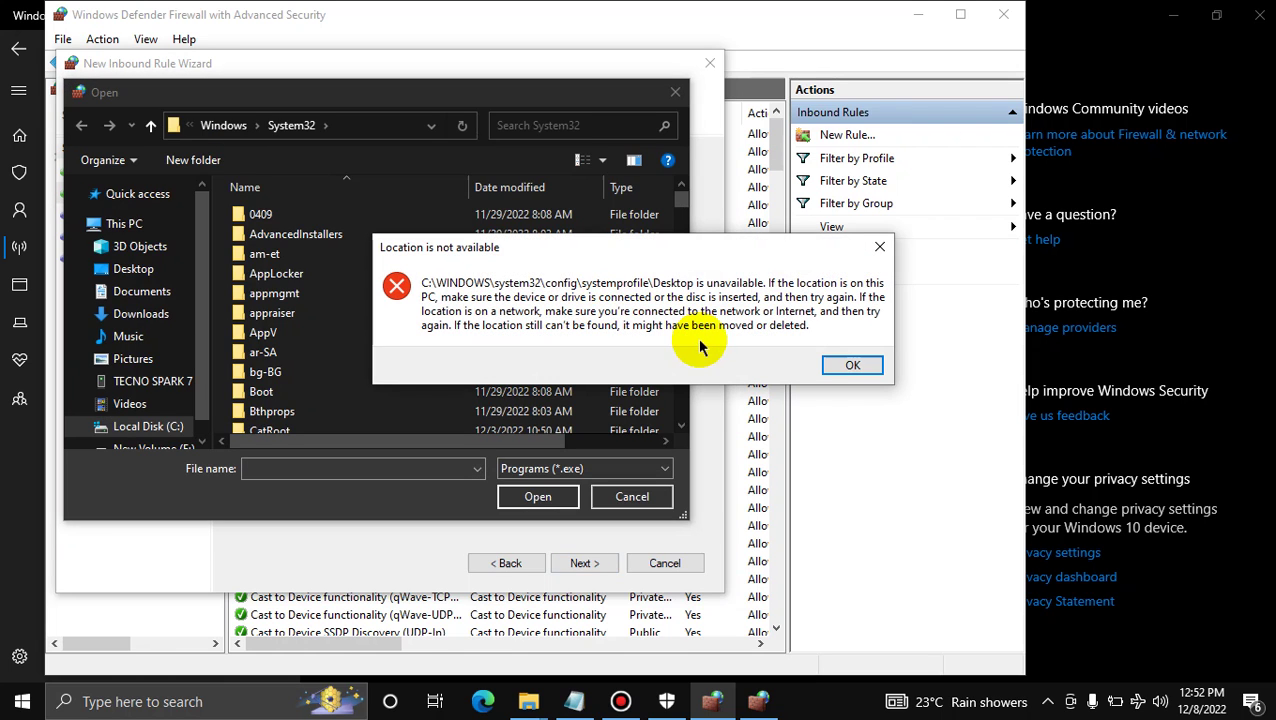
left_click(852, 365)
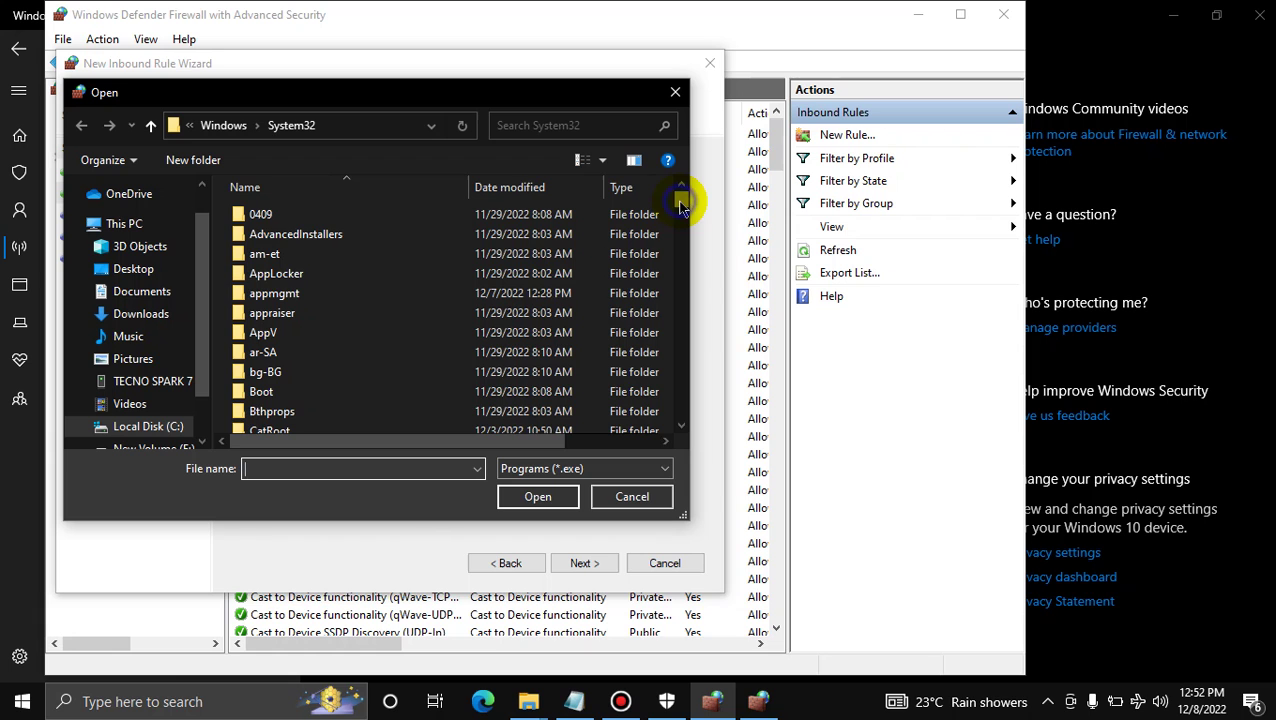
left_click_drag(681, 204, 698, 400)
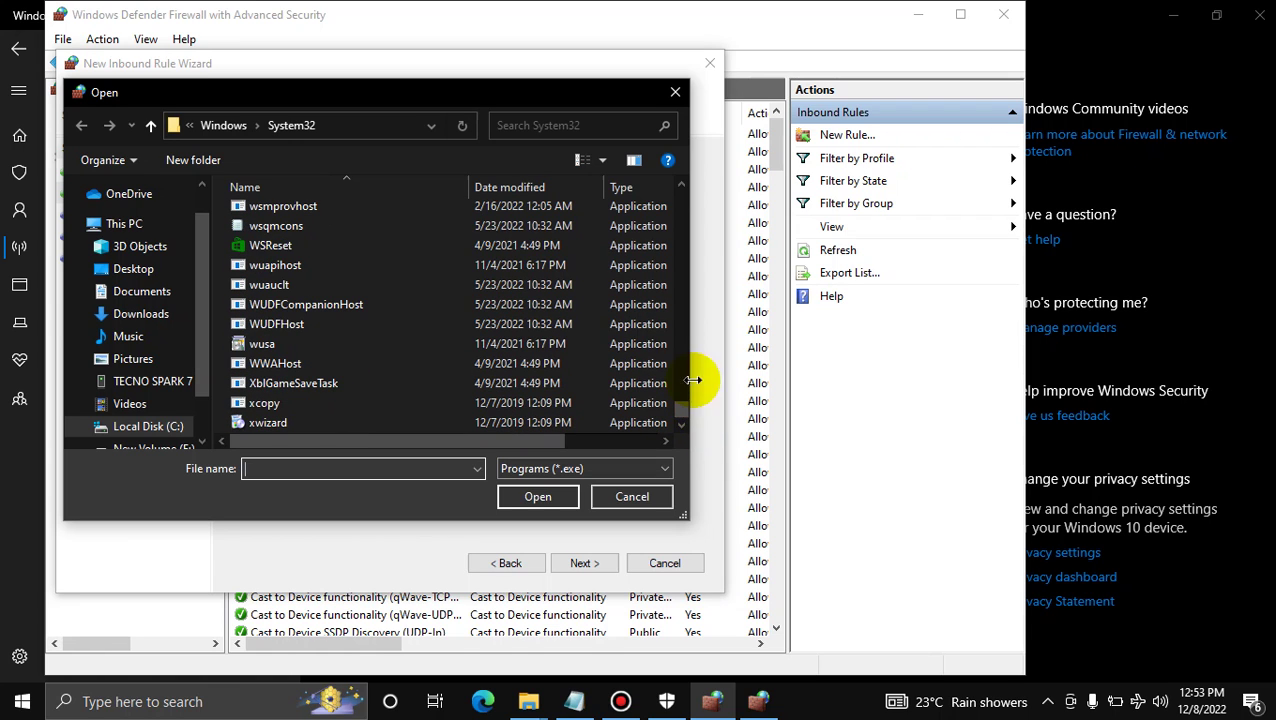
left_click(681, 183)
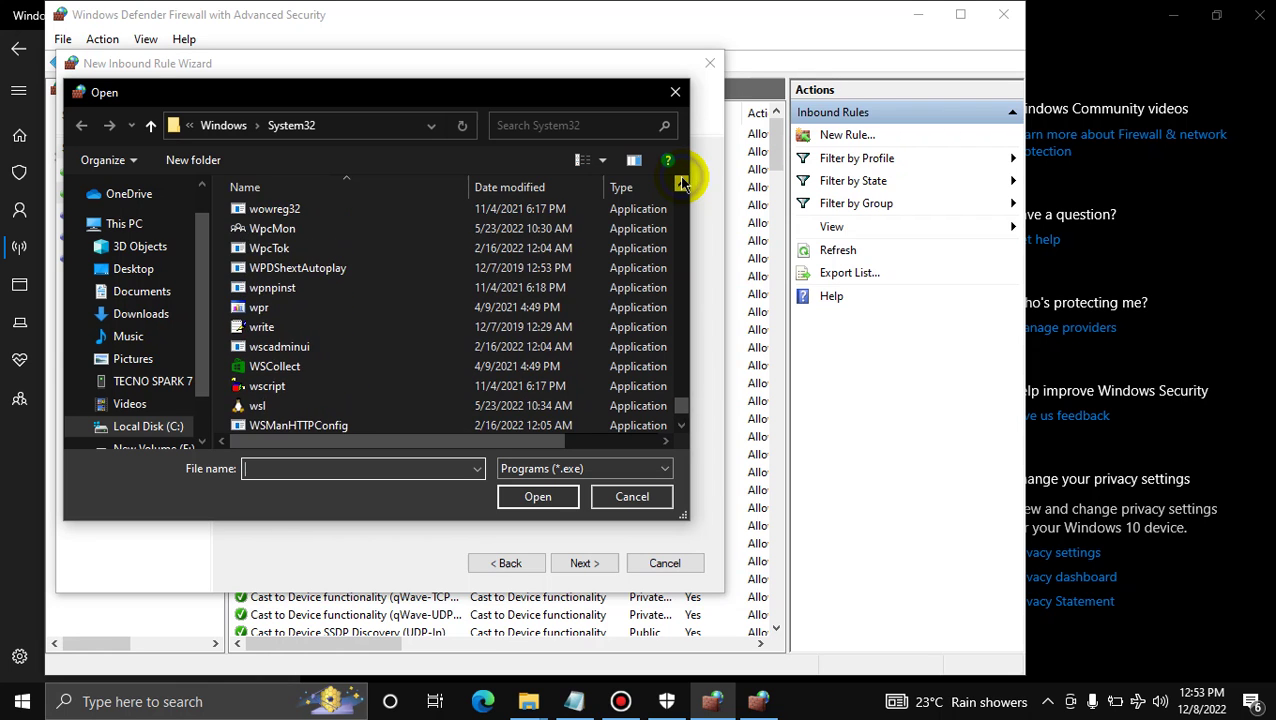
left_click_drag(681, 183, 681, 183)
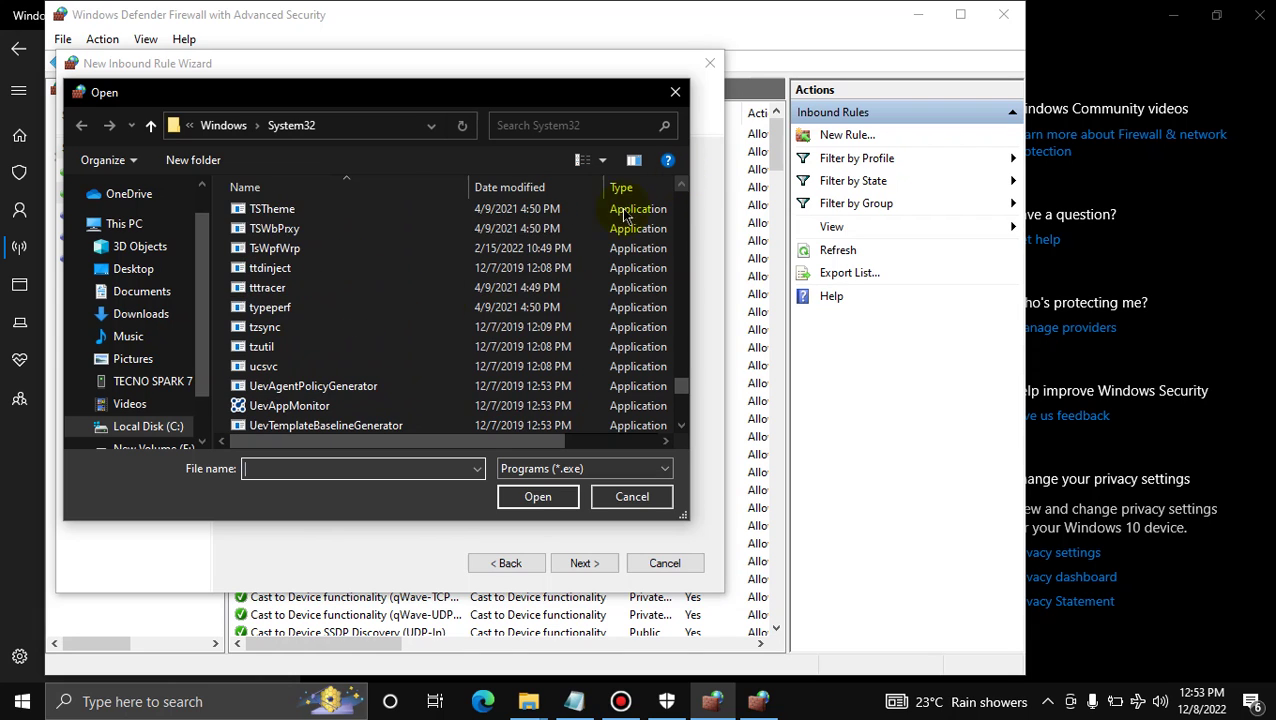
Enter VIRT as the file name and keep the Programs (*.exe) file filter
left_click(343, 466)
type("VI")
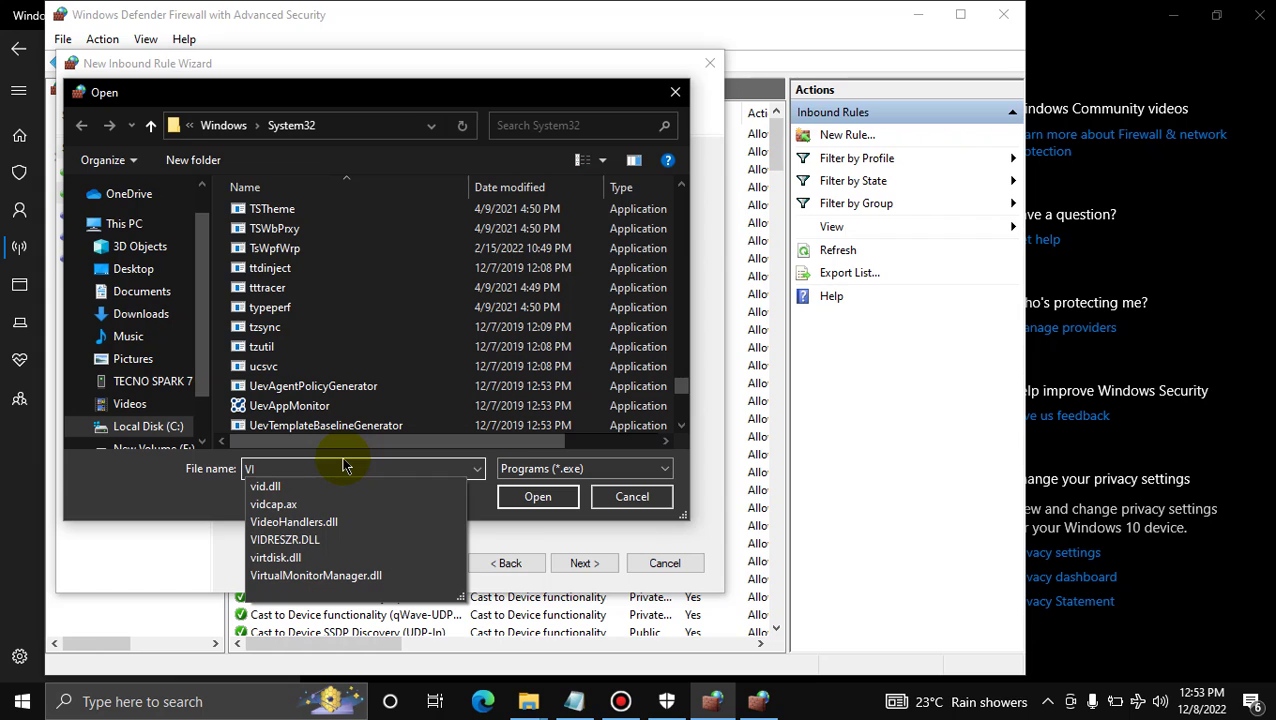
type("RT")
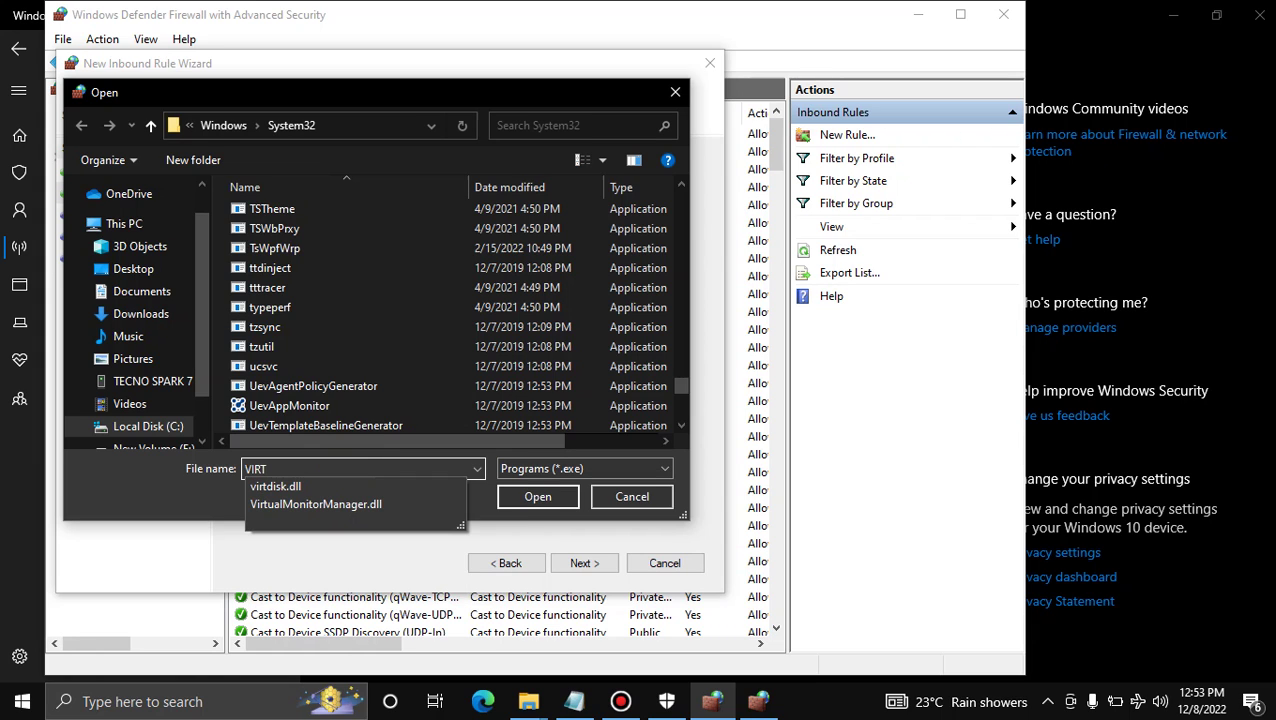
left_click(155, 272)
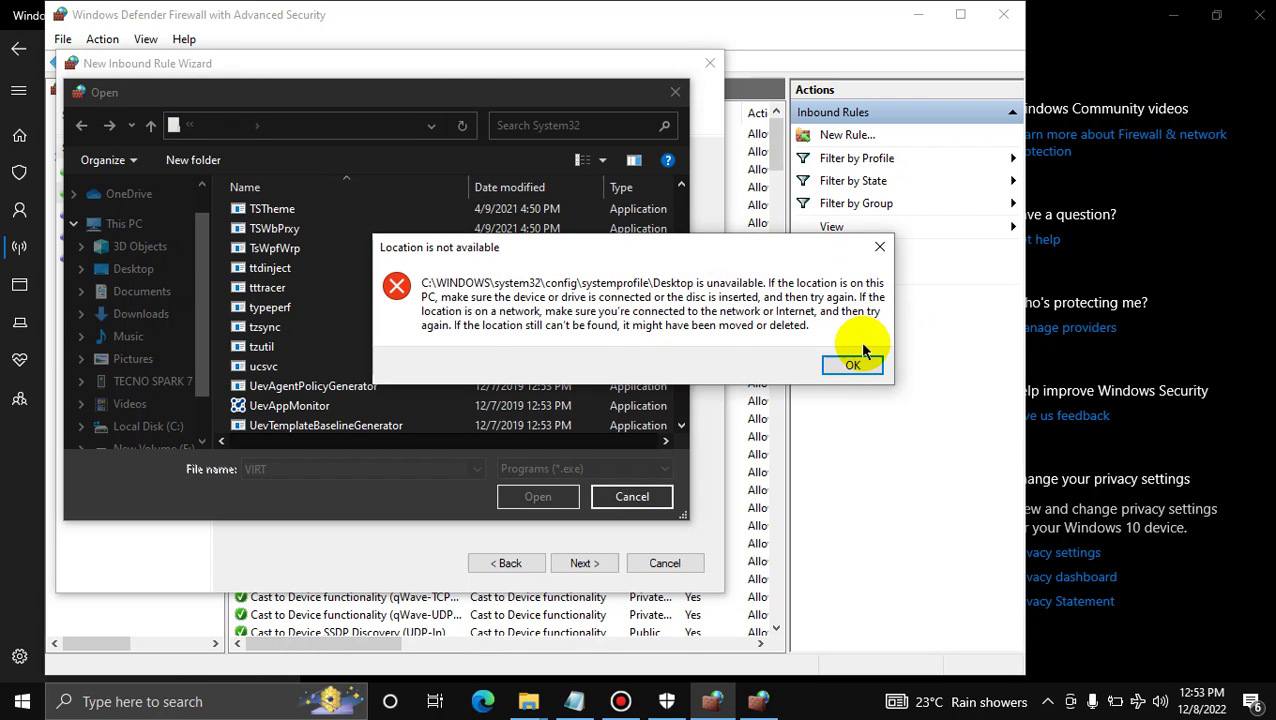
left_click(854, 363)
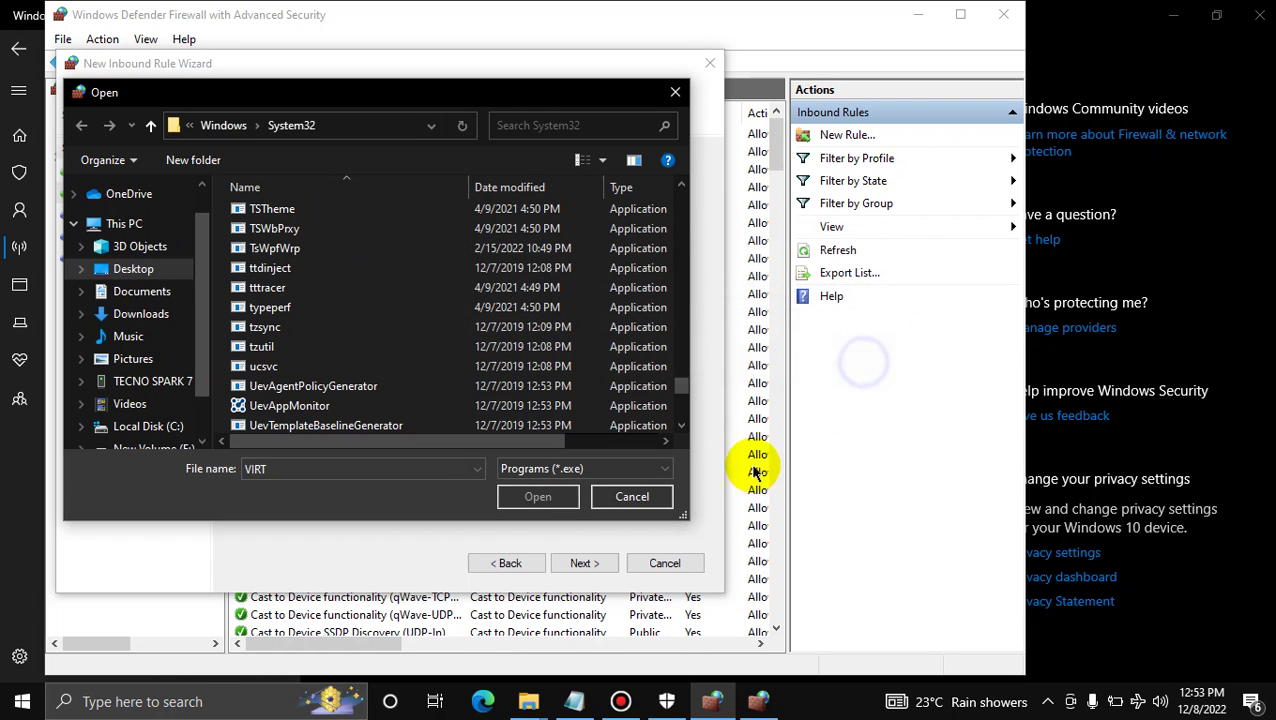
left_click(668, 472)
left_click(651, 480)
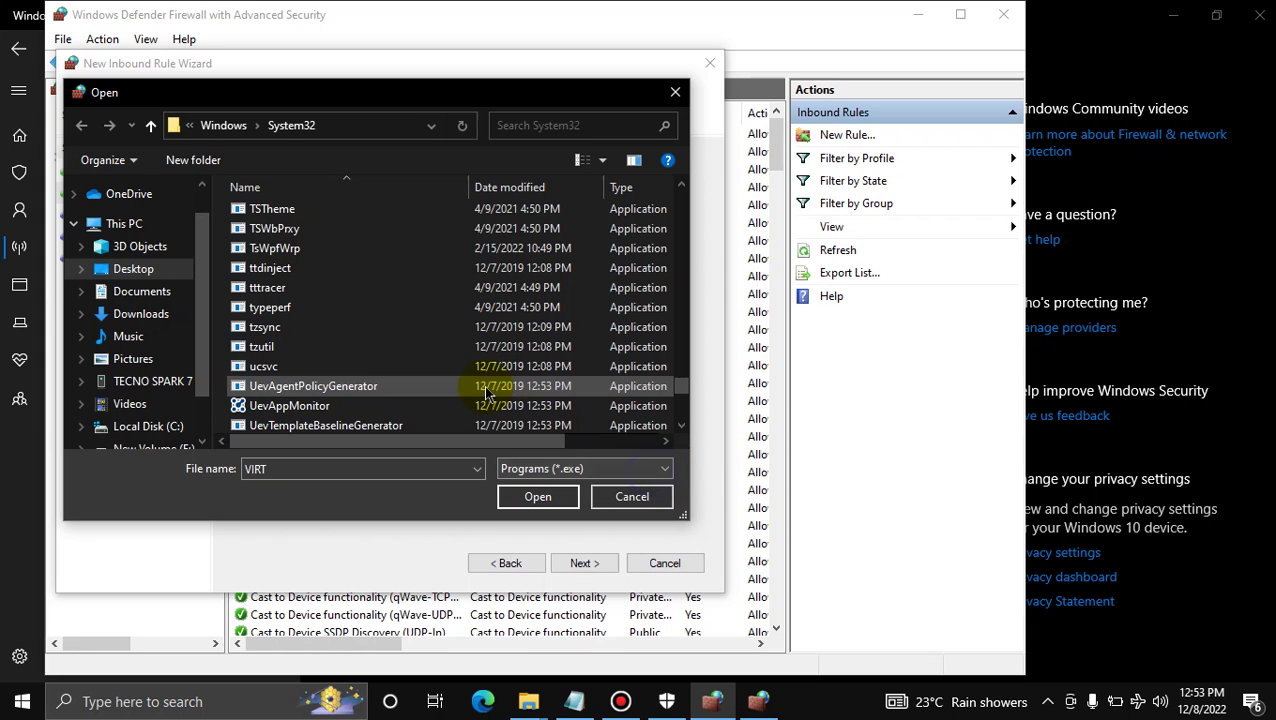
Navigate the Open dialog to This PC, dismissing the Desktop location error
left_click(153, 228)
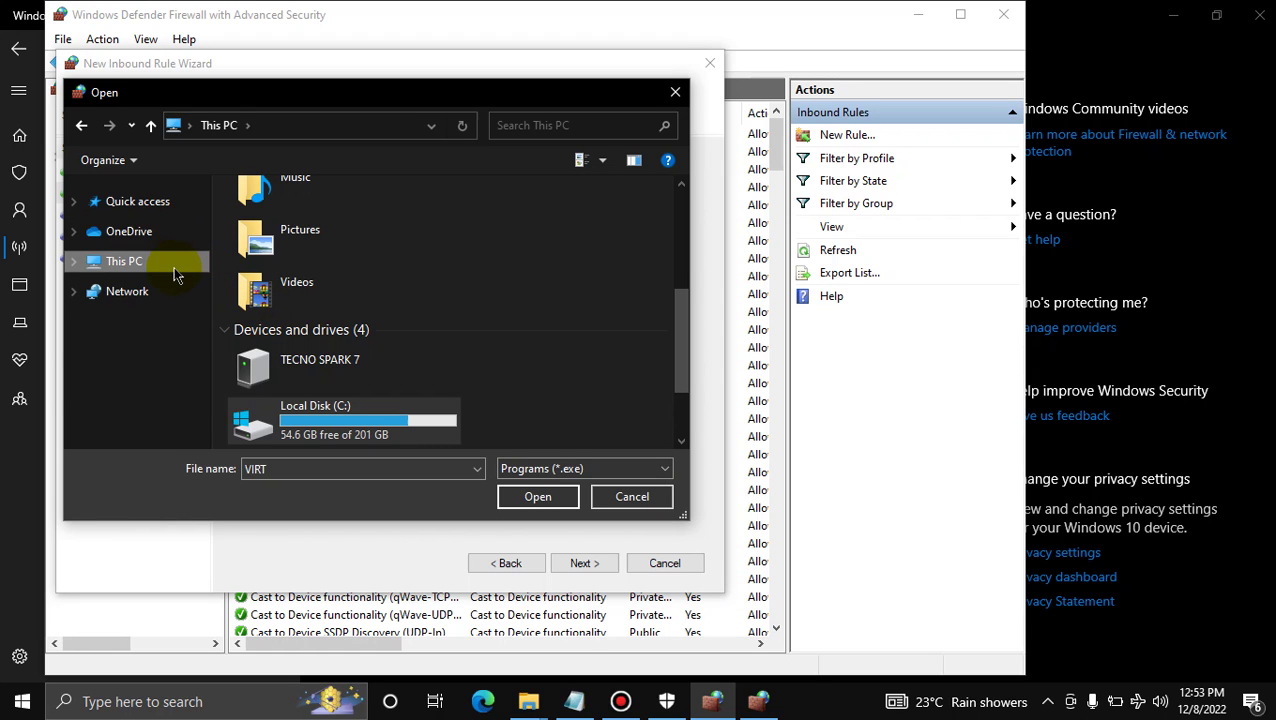
double_click(171, 262)
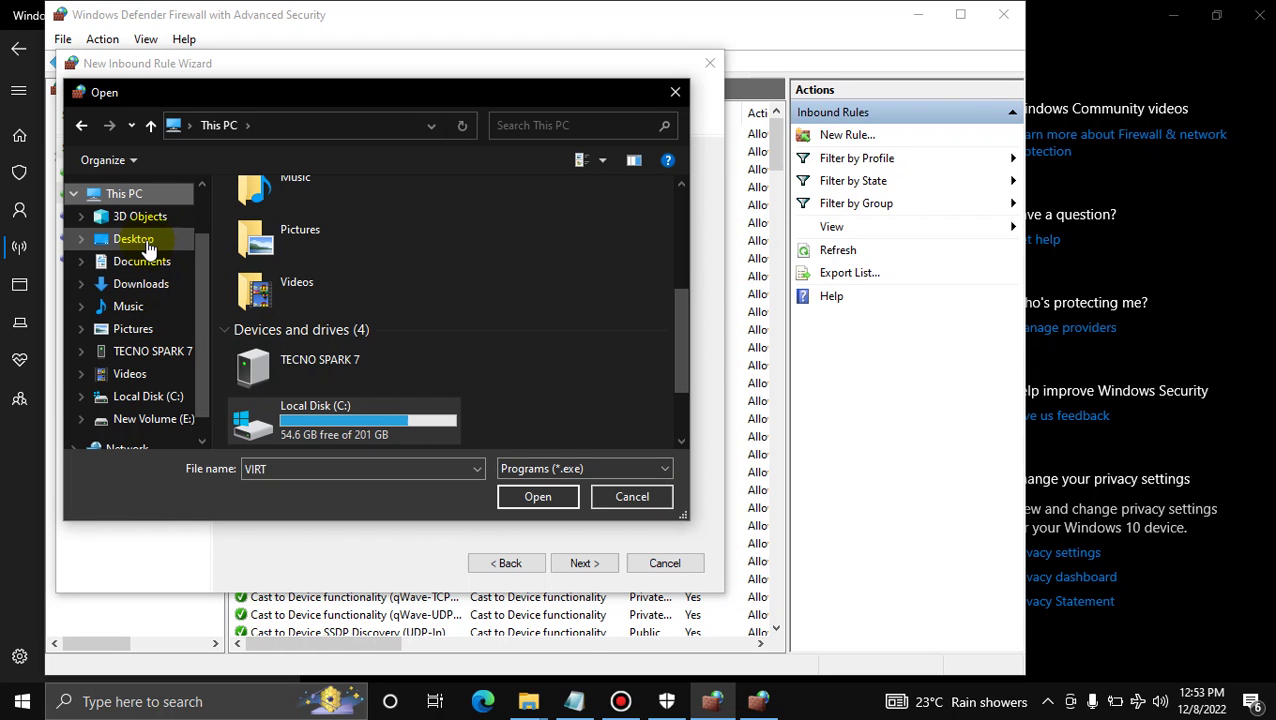
left_click(130, 239)
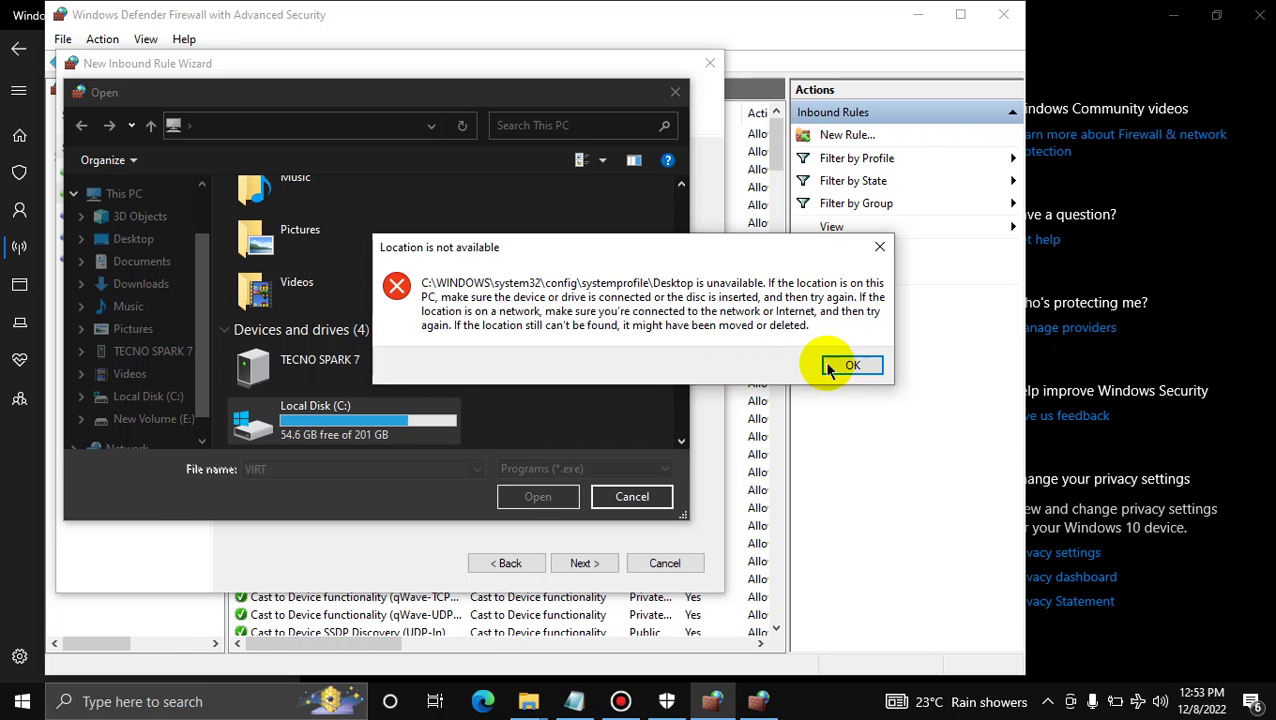
left_click(830, 365)
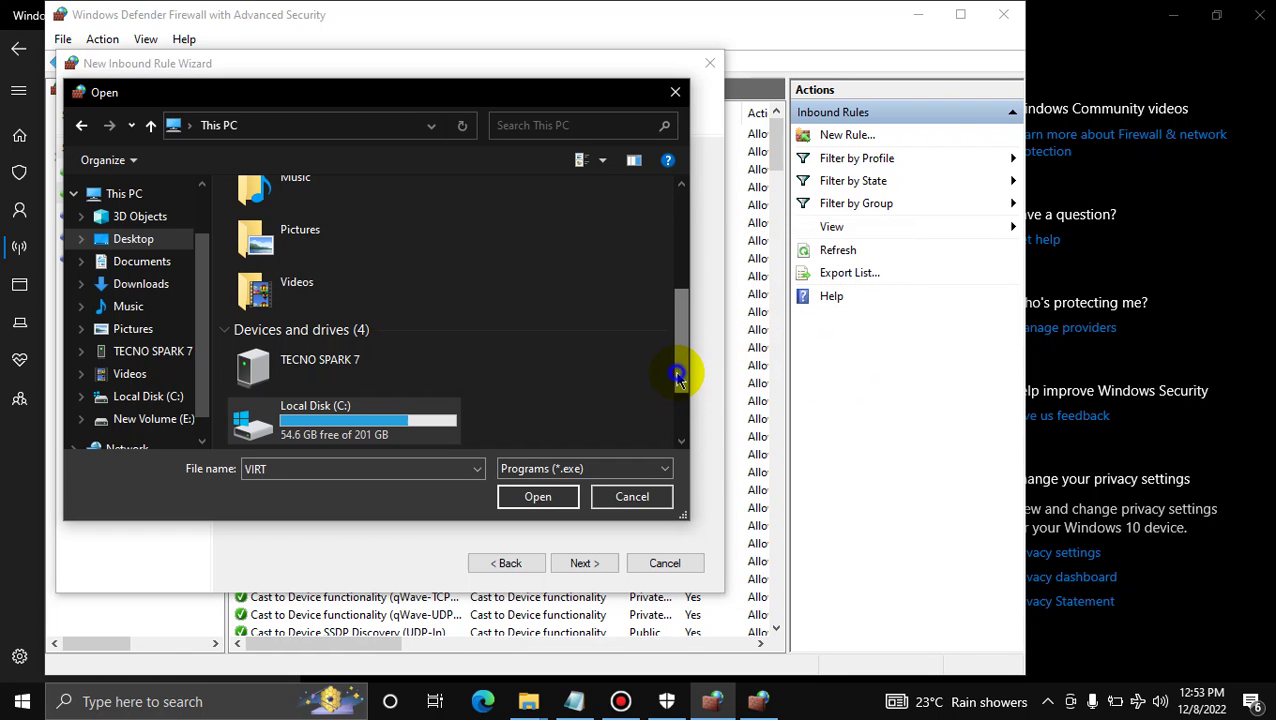
left_click_drag(678, 375, 678, 362)
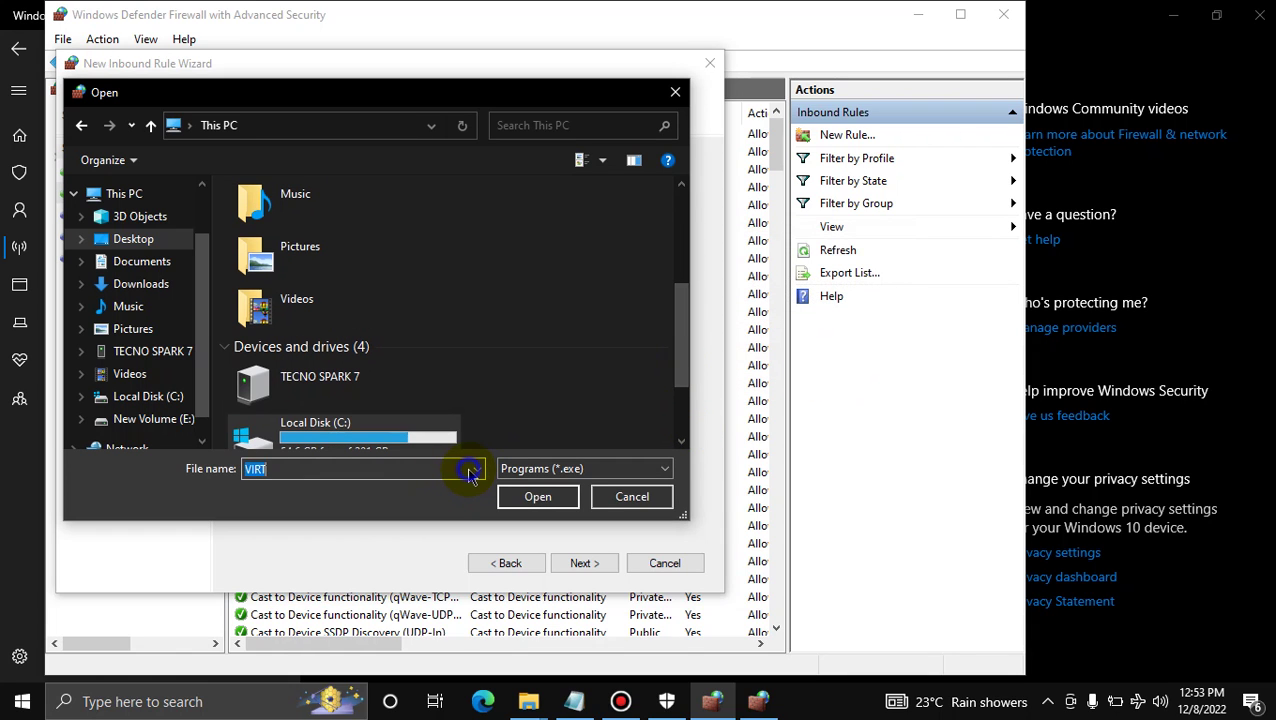
left_click(476, 469)
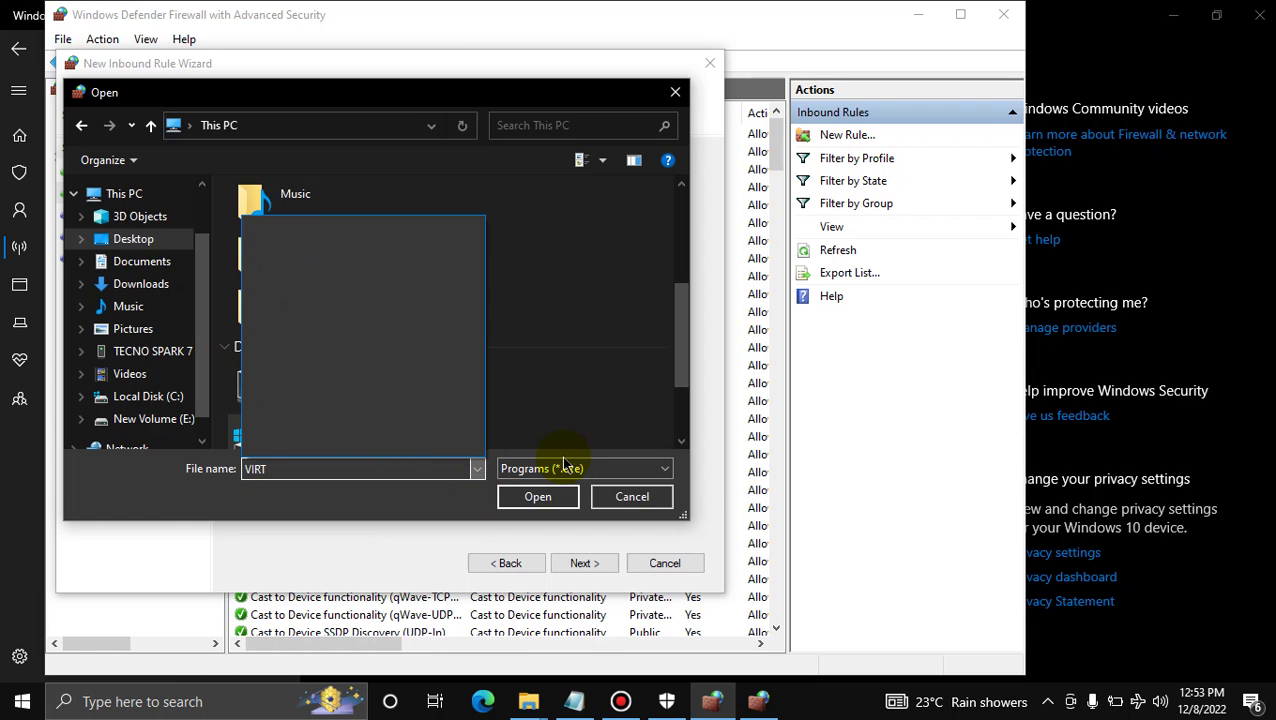
Pause the Bandicam recording, then open the Virtual DJ folder on the desktop
mouse_move(621, 701)
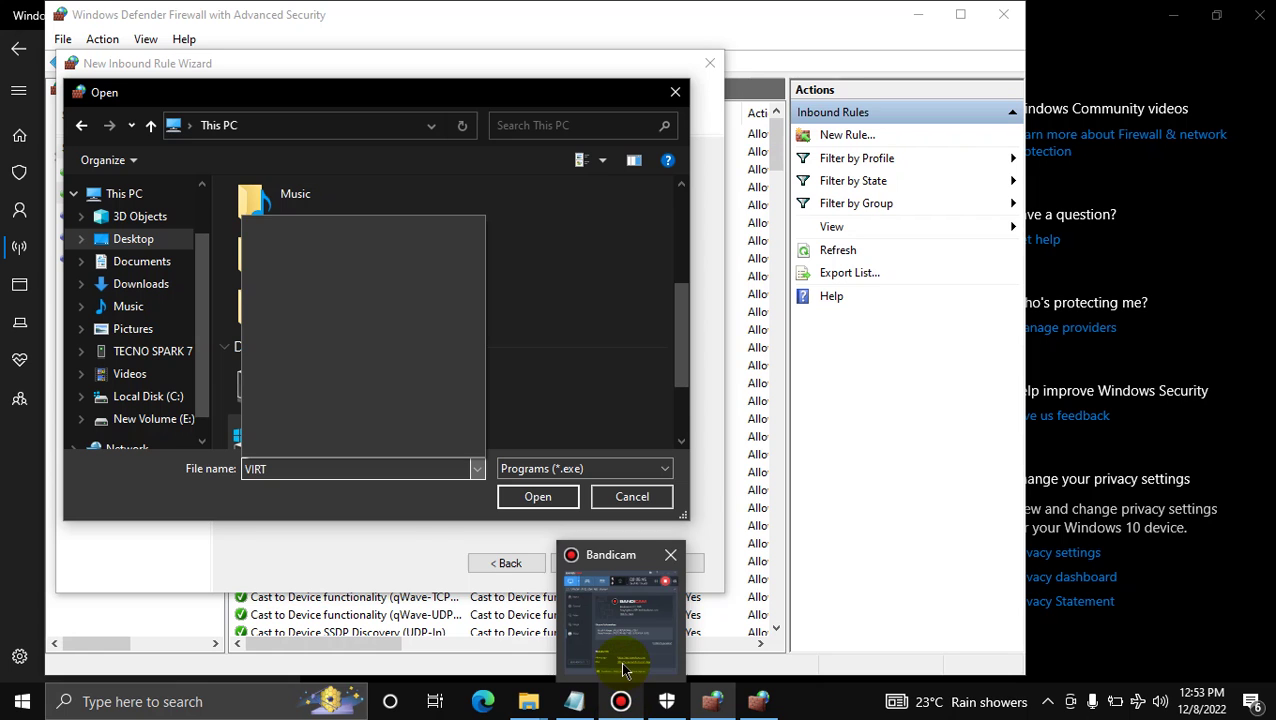
left_click(622, 668)
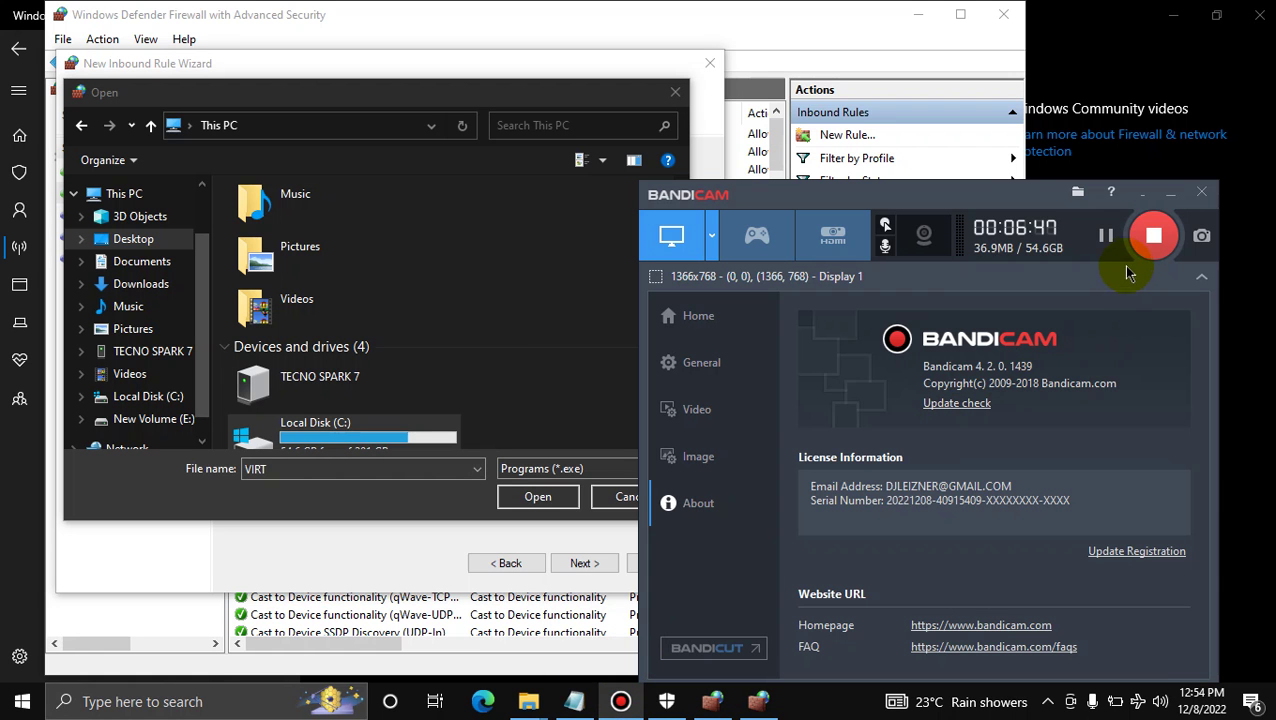
left_click(1106, 238)
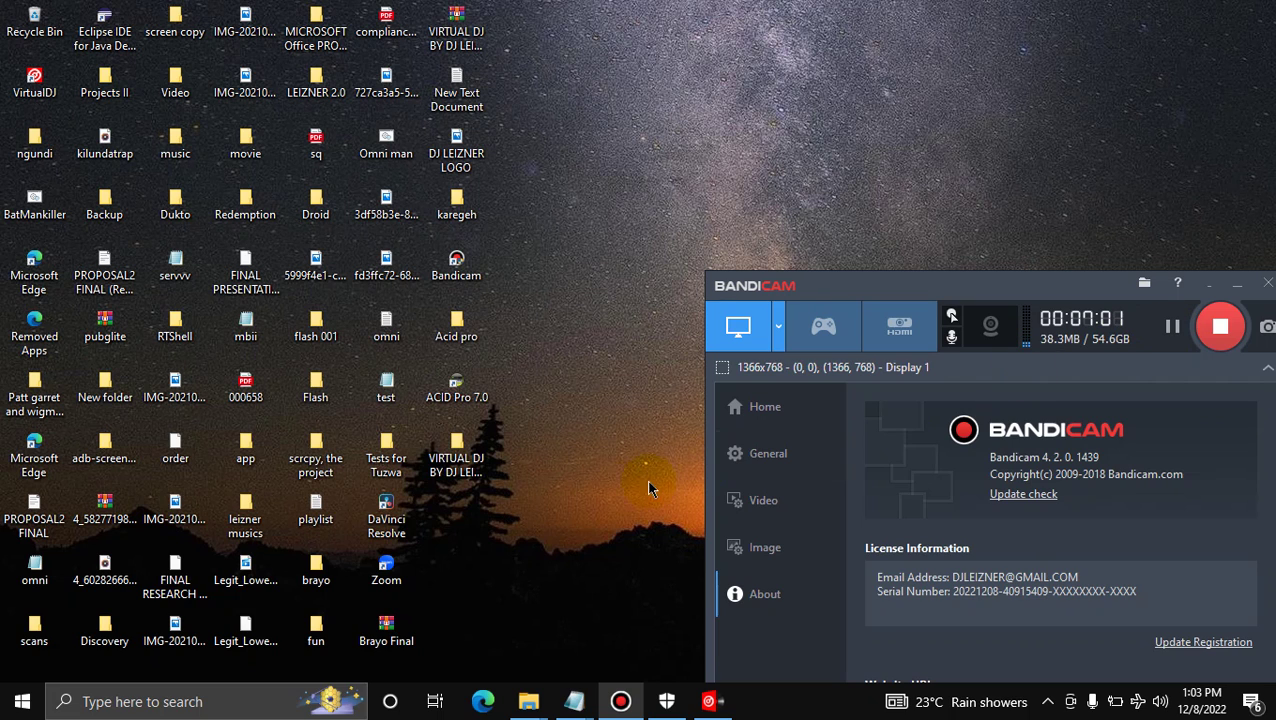
double_click(466, 452)
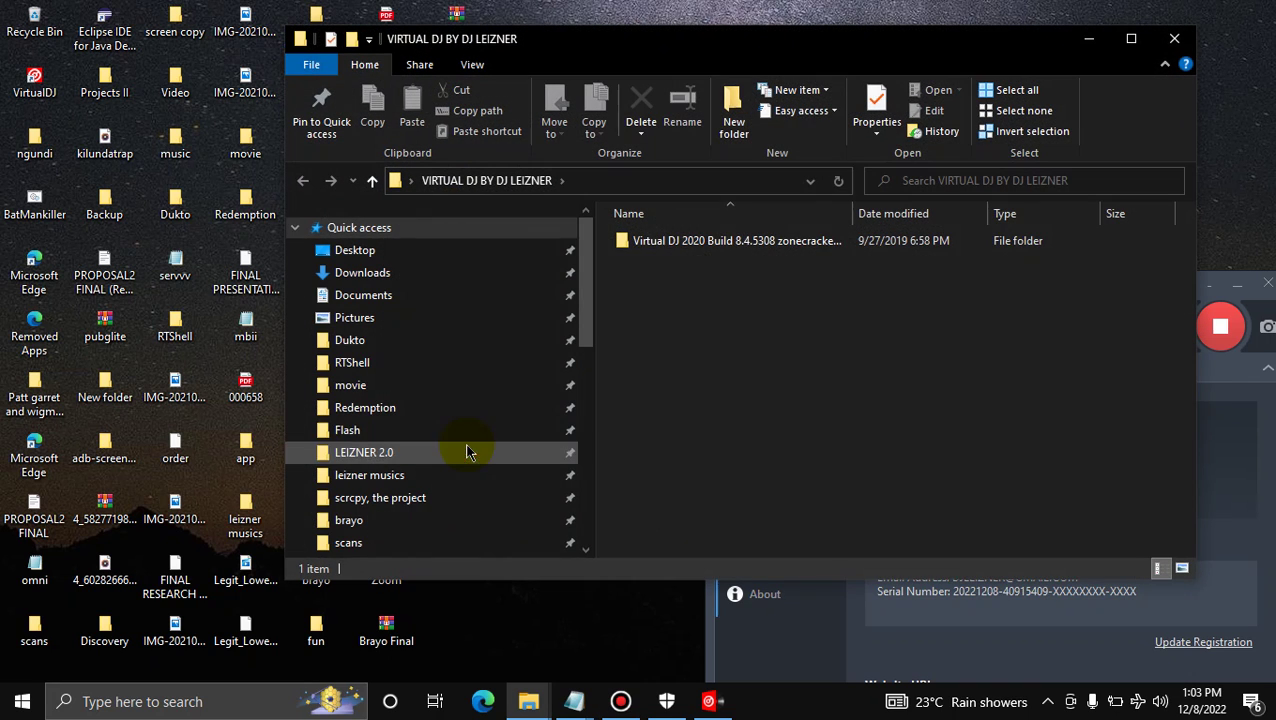
Open the KEYGEN folder inside the Virtual DJ 2020 Build 8.4.5308 folder
left_click(722, 248)
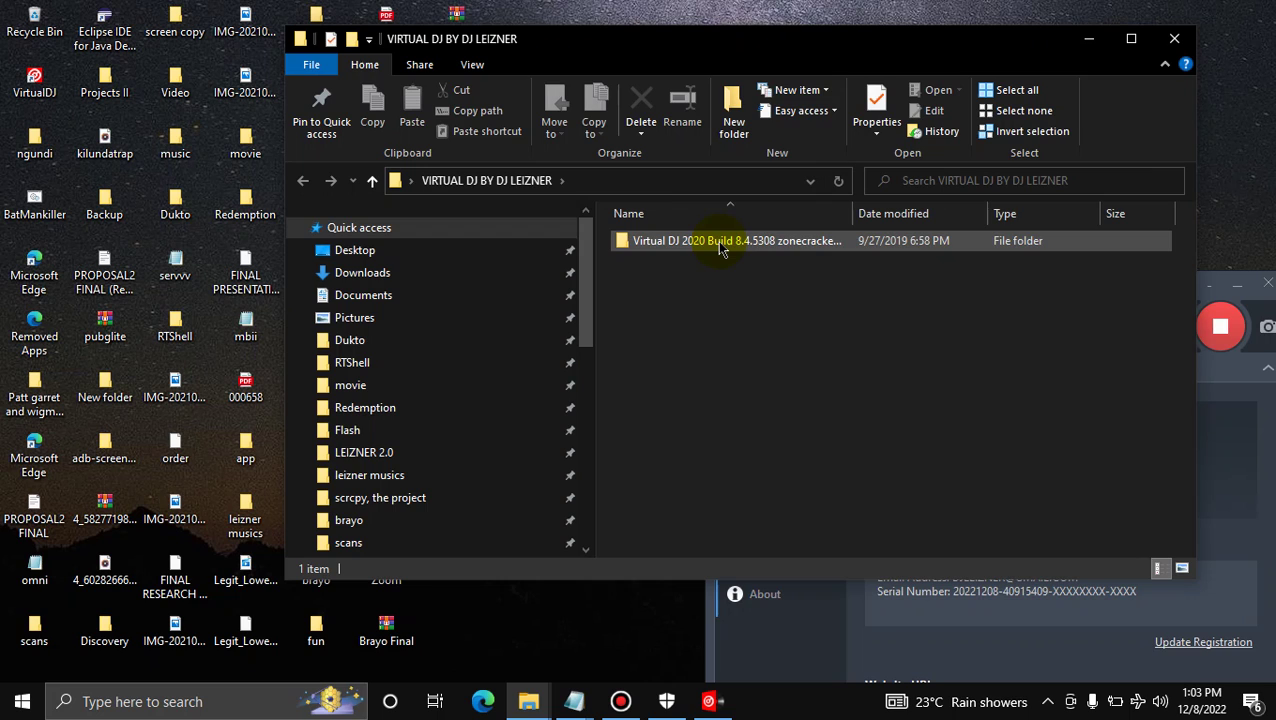
double_click(719, 248)
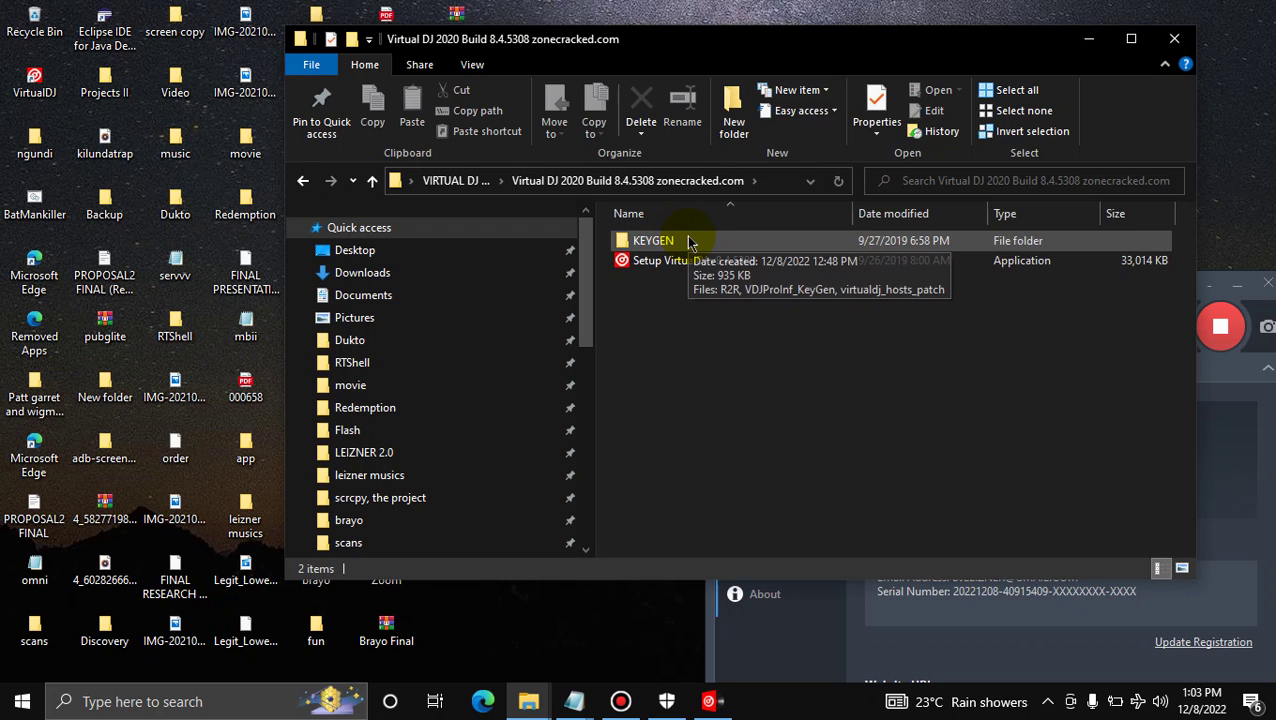
double_click(703, 245)
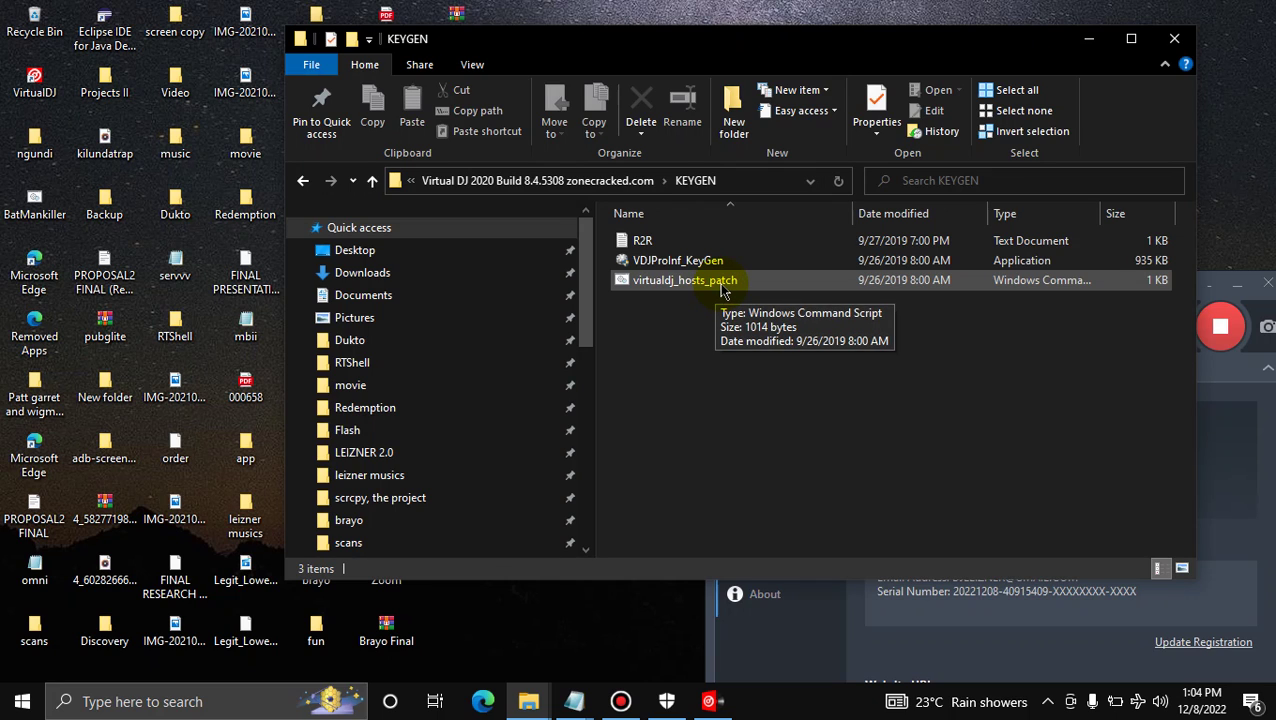
Run the virtualdj_hosts_patch script, then launch the VDJProInf_KeyGen program
double_click(722, 287)
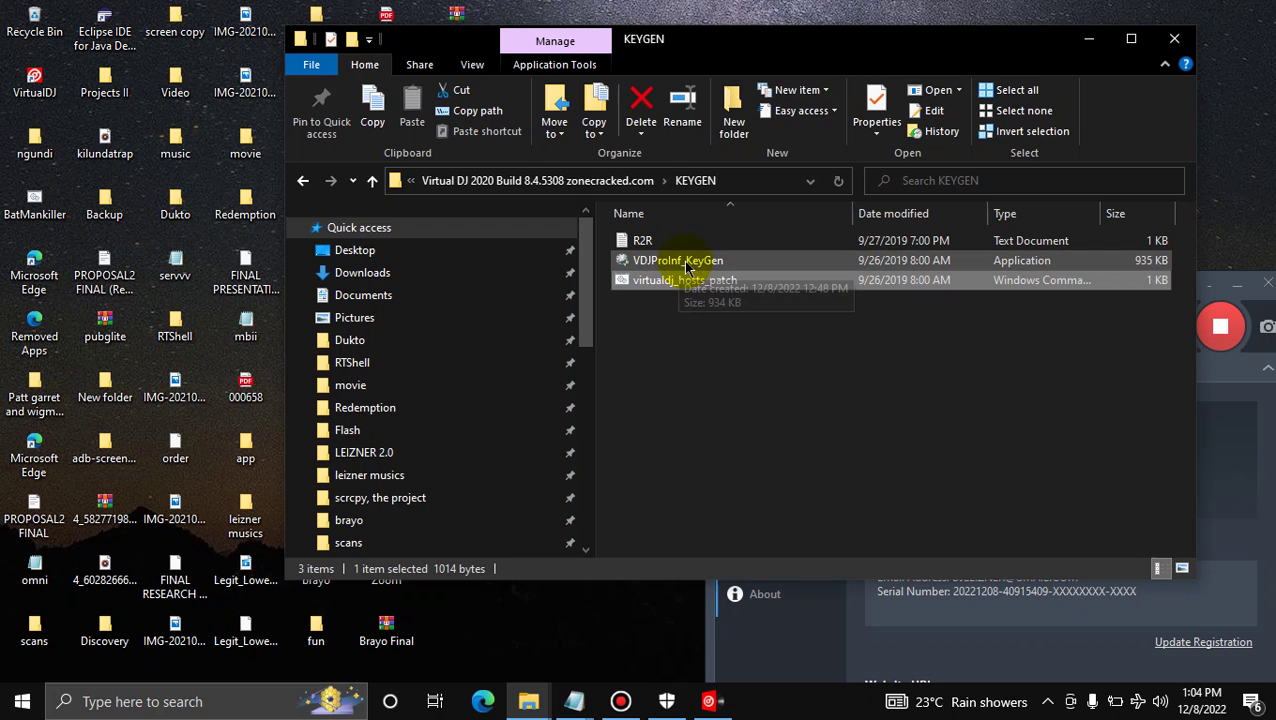
left_click(739, 265)
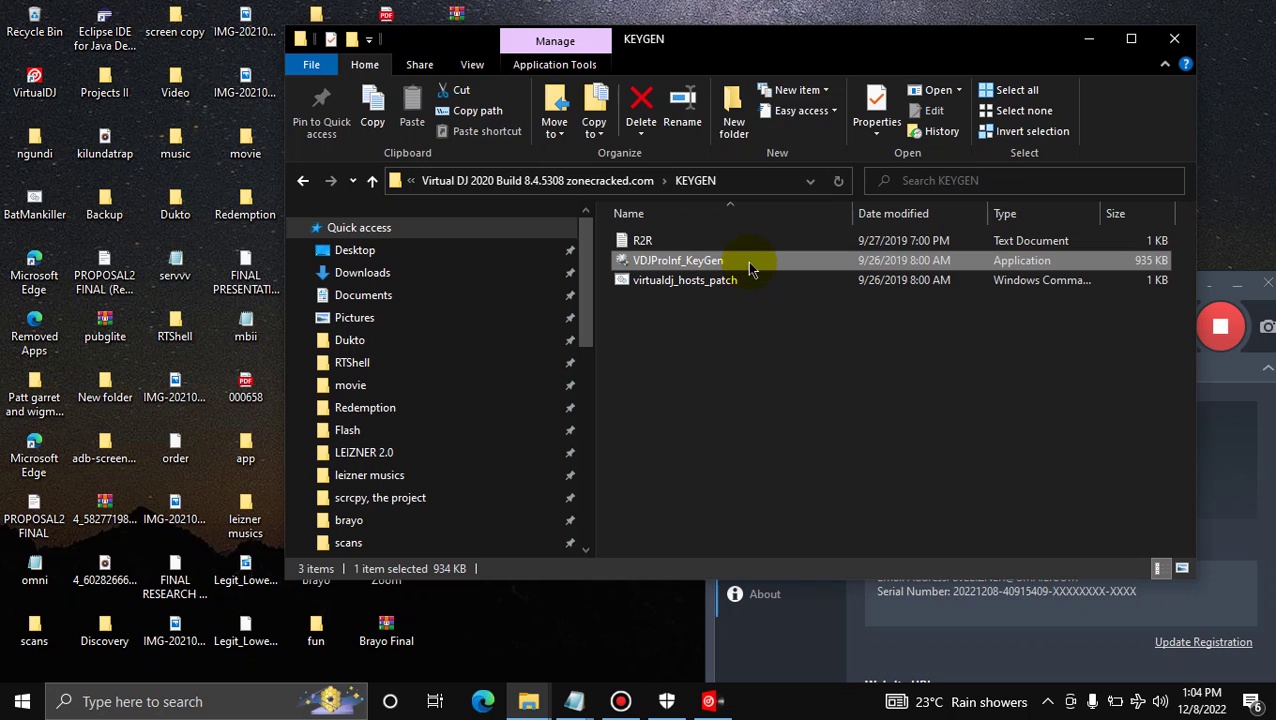
double_click(747, 262)
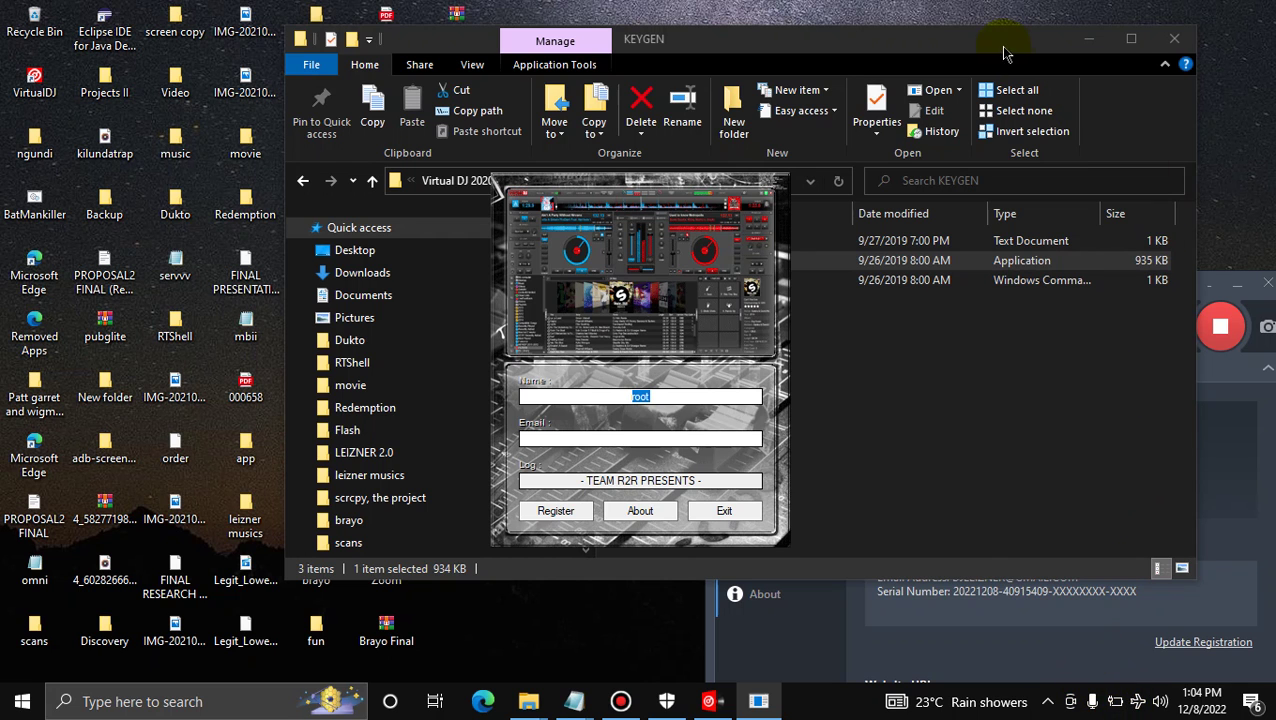
left_click_drag(990, 42, 645, 48)
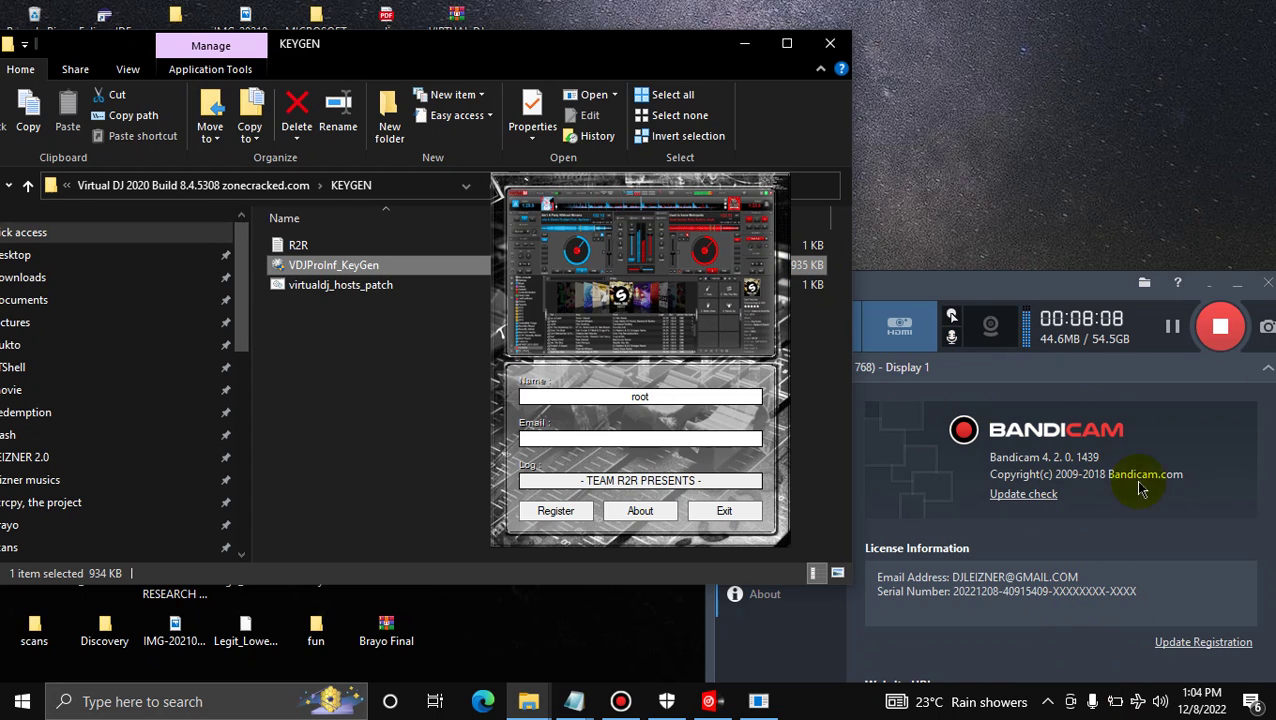
left_click(1160, 701)
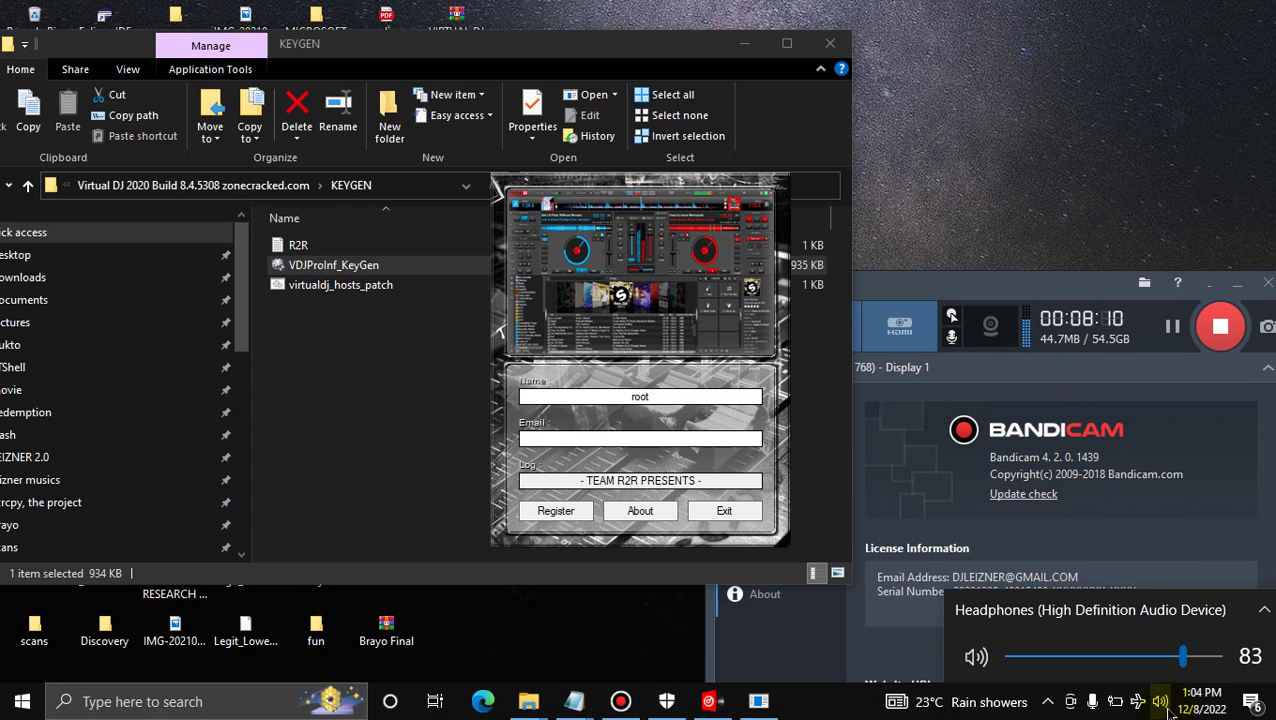
left_click(1262, 609)
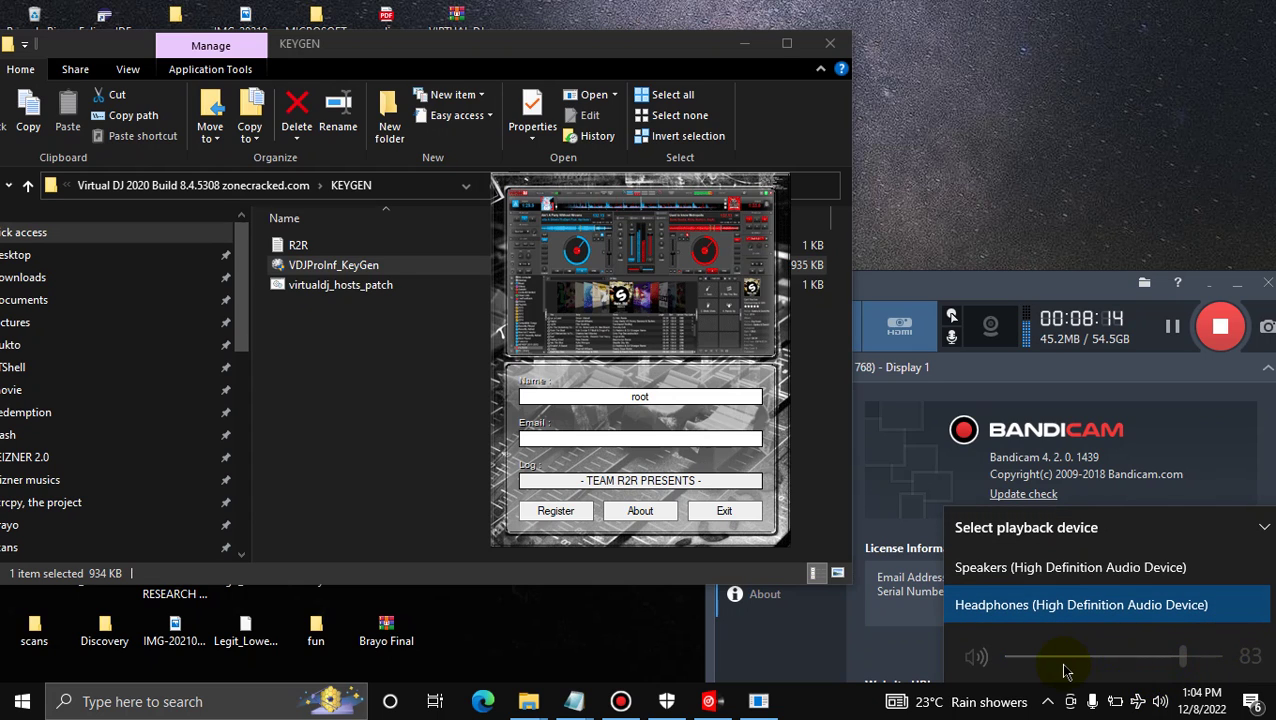
left_click(1025, 664)
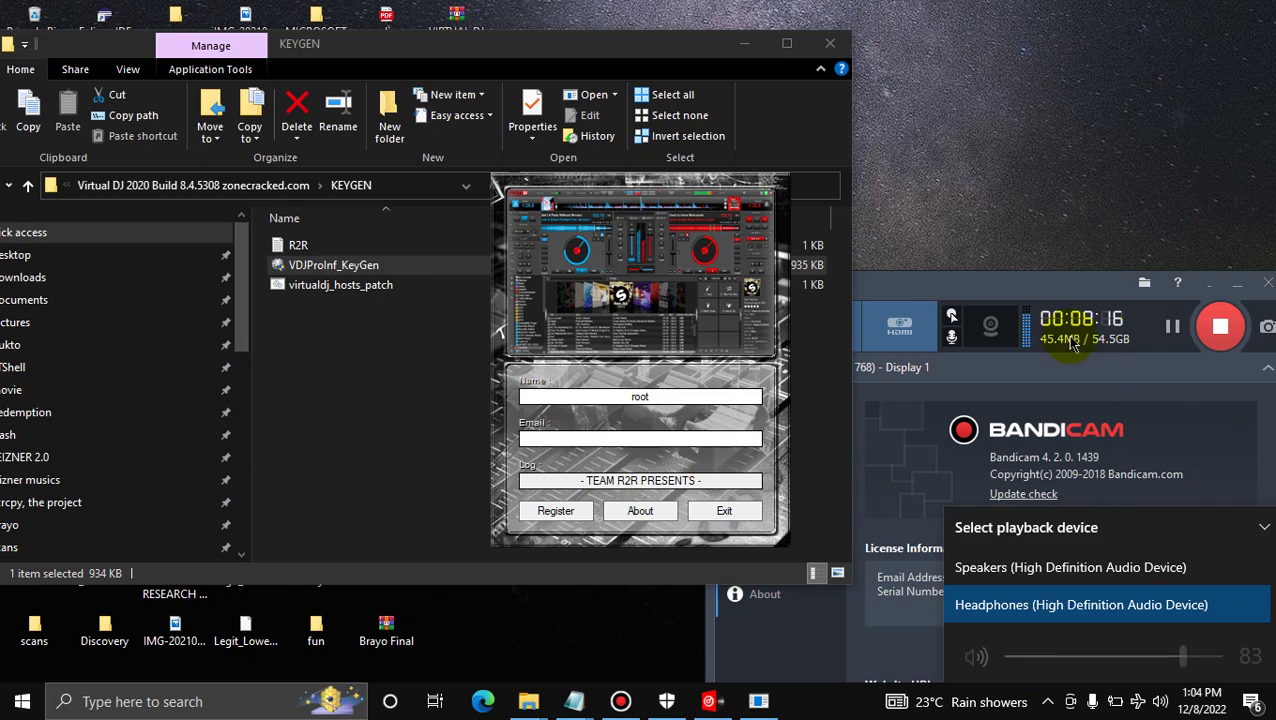
left_click(1172, 330)
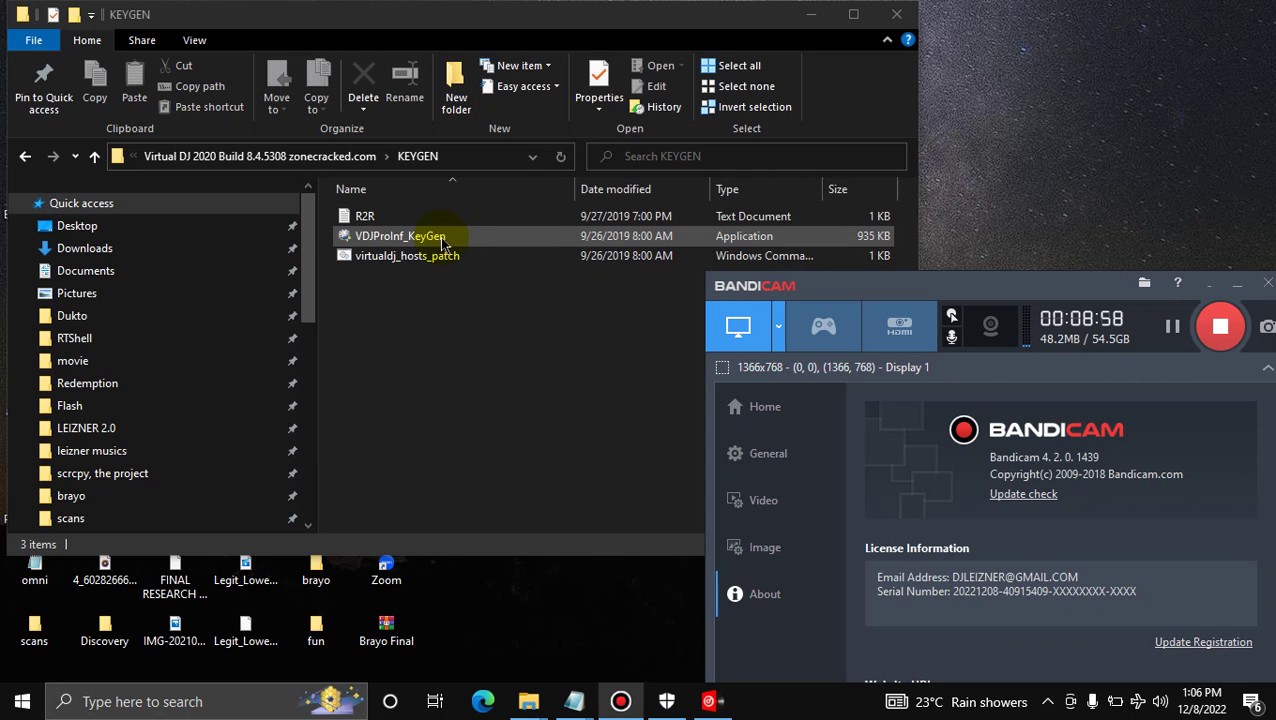
Relaunch VDJProInf_KeyGen and turn the headphone volume down
left_click(451, 240)
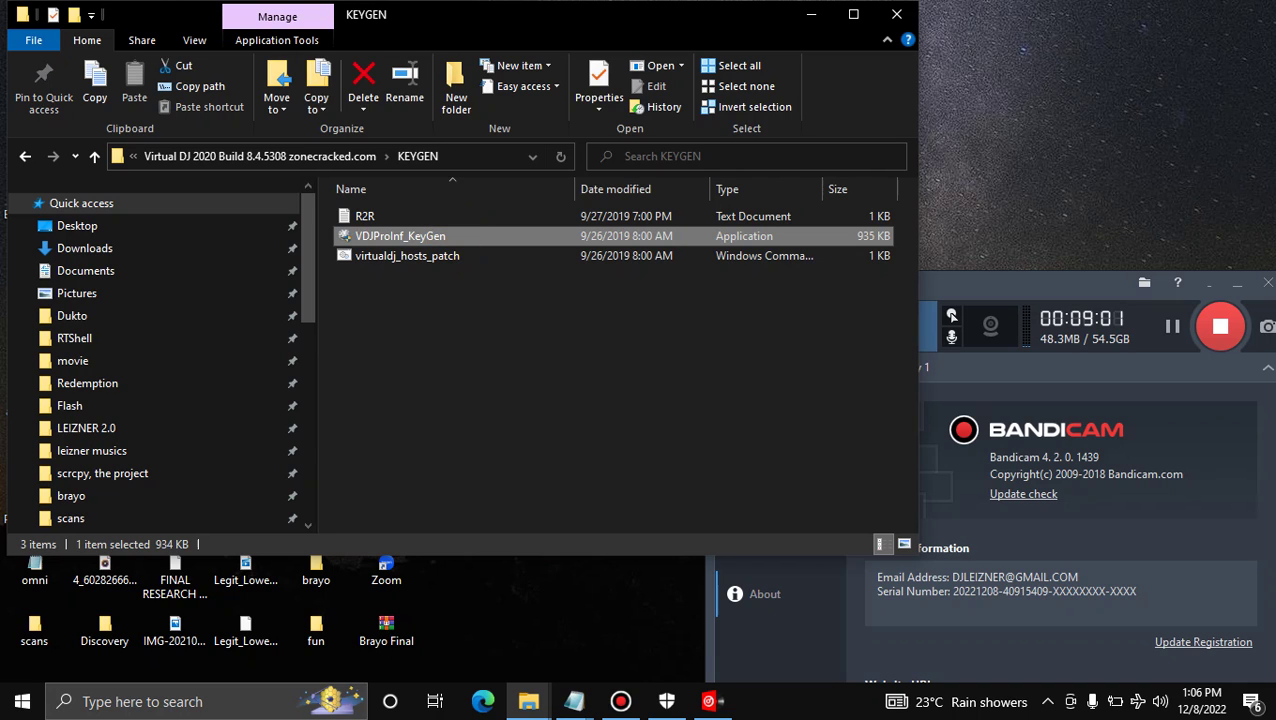
left_click(1159, 703)
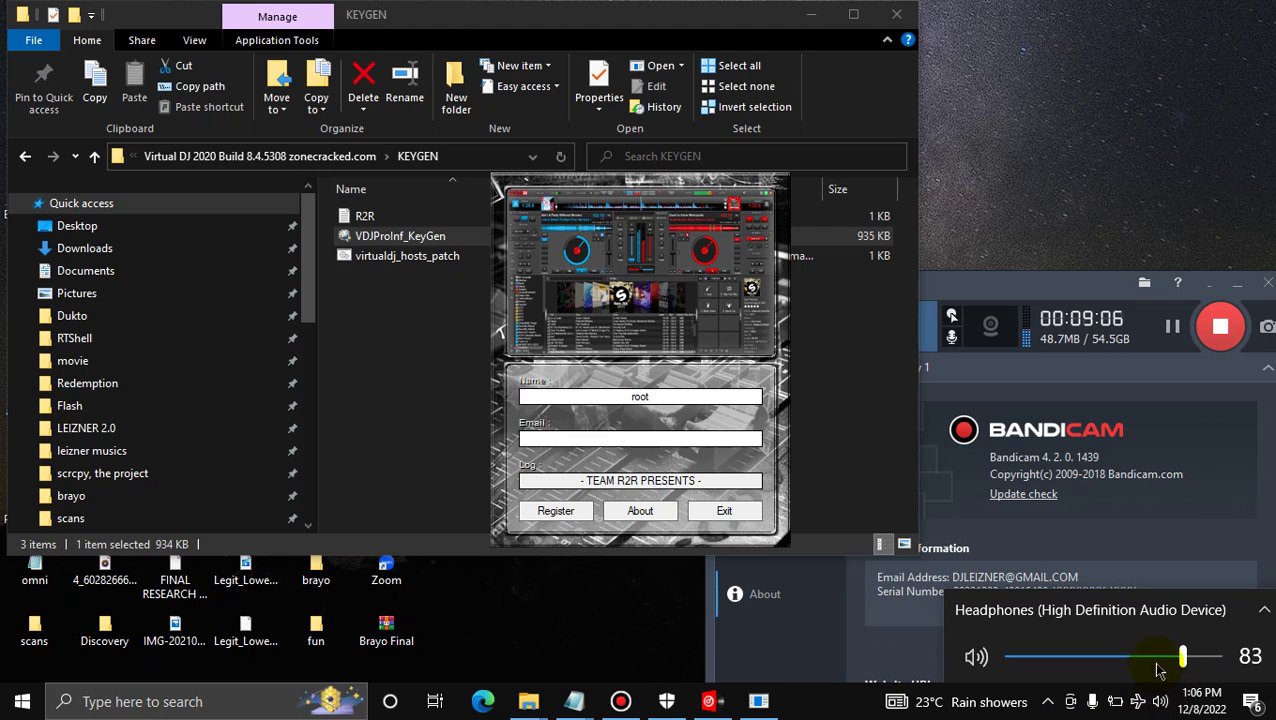
left_click_drag(1157, 657, 1007, 658)
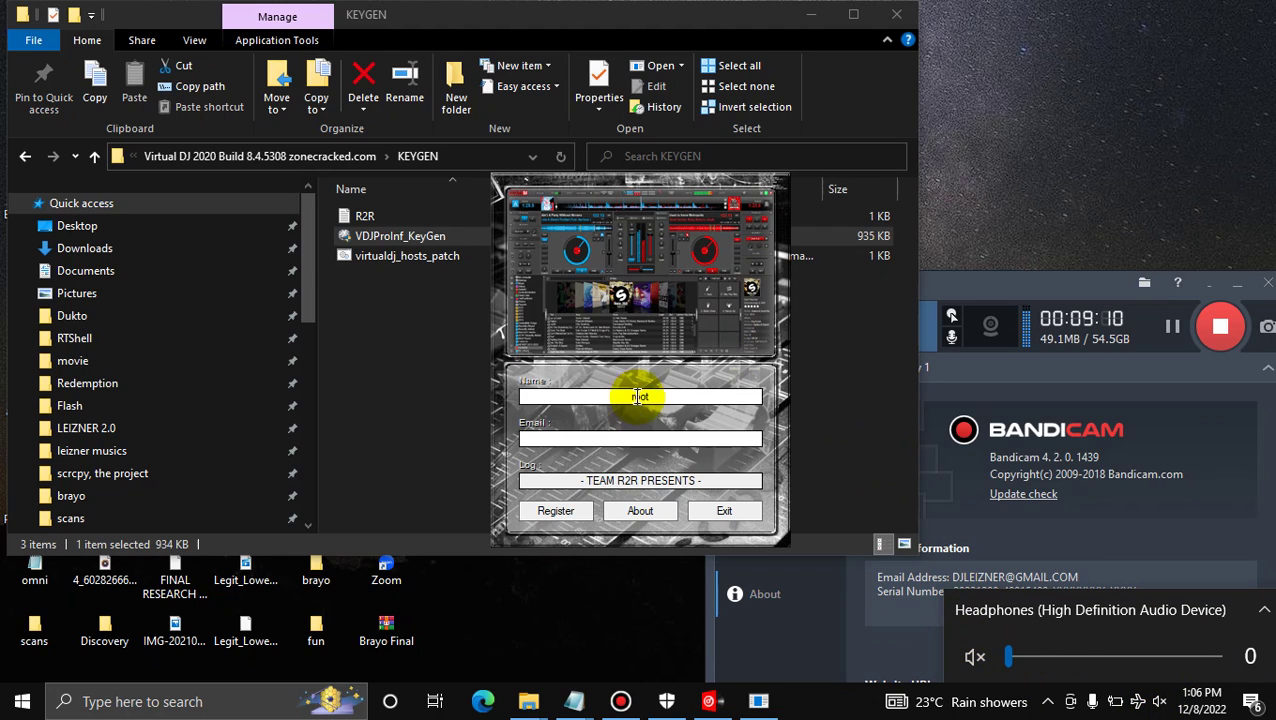
Replace the default name 'root' with the user's name, enter their e-mail, and register
double_click(654, 397)
type("DJ")
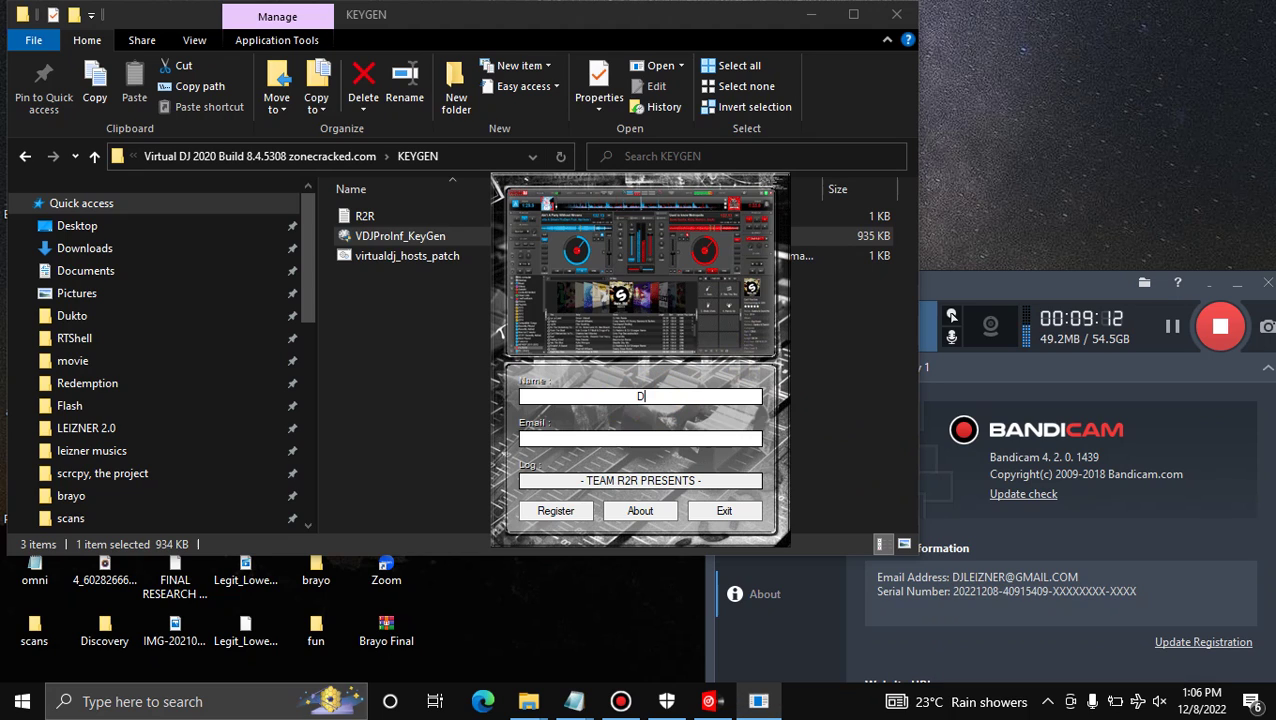
type(" LEIZNER")
left_click(700, 436)
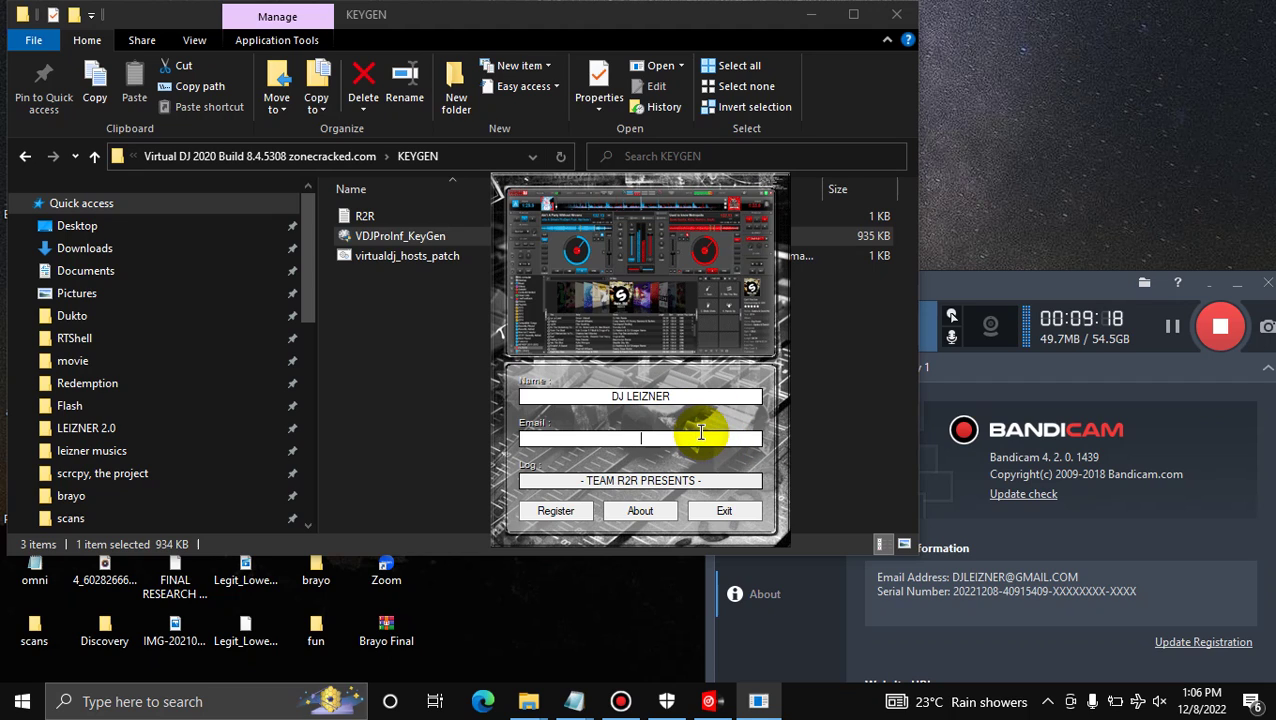
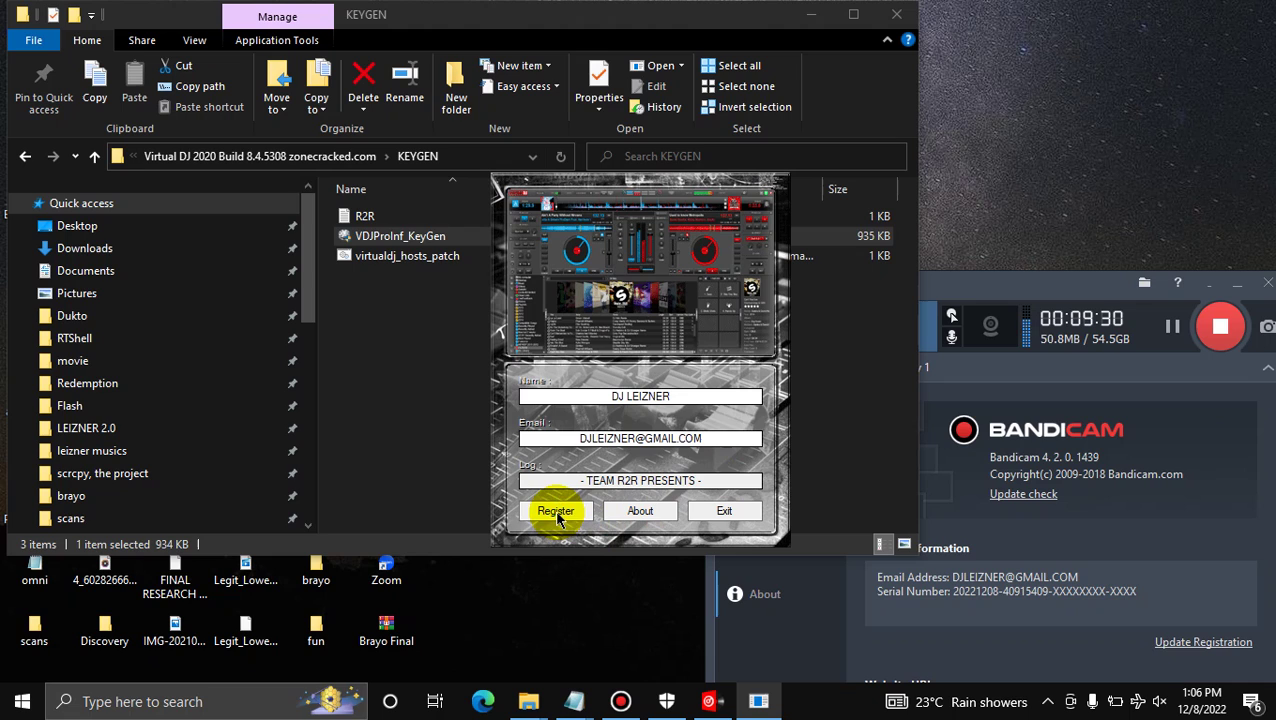
left_click(557, 513)
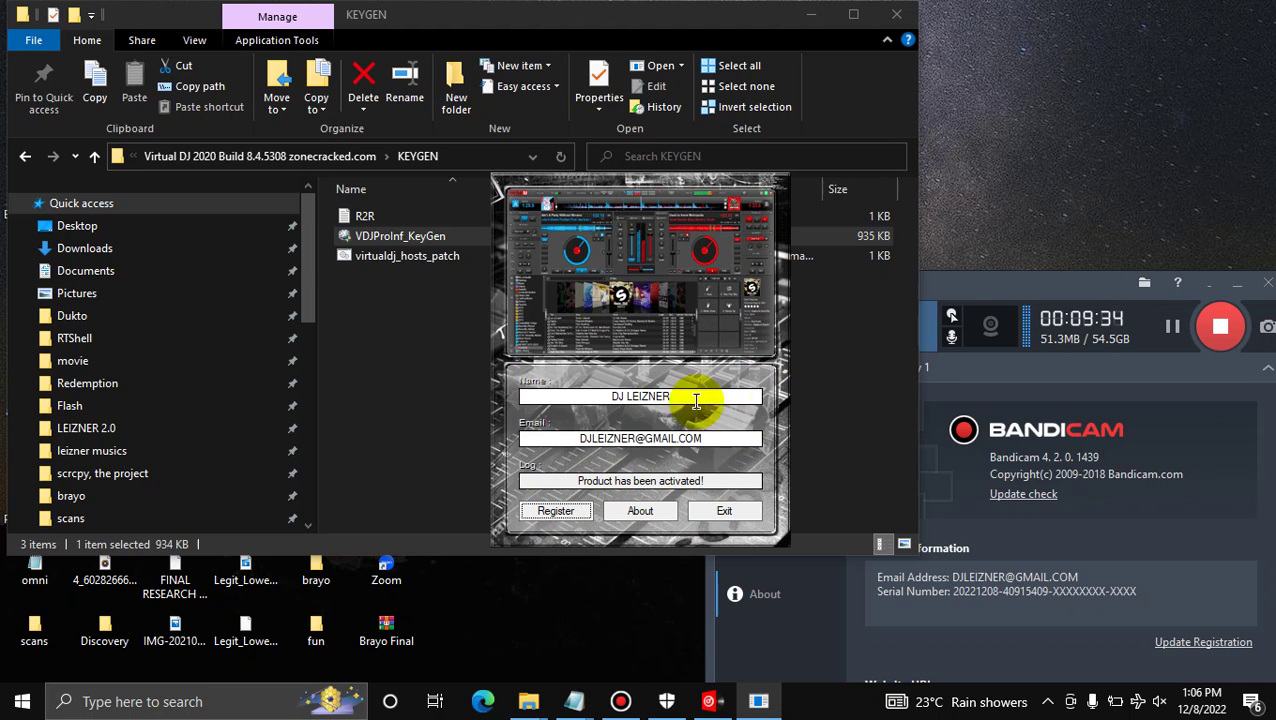
Exit the keygen, acknowledge its message, and close the KEYGEN folder window
left_click(736, 517)
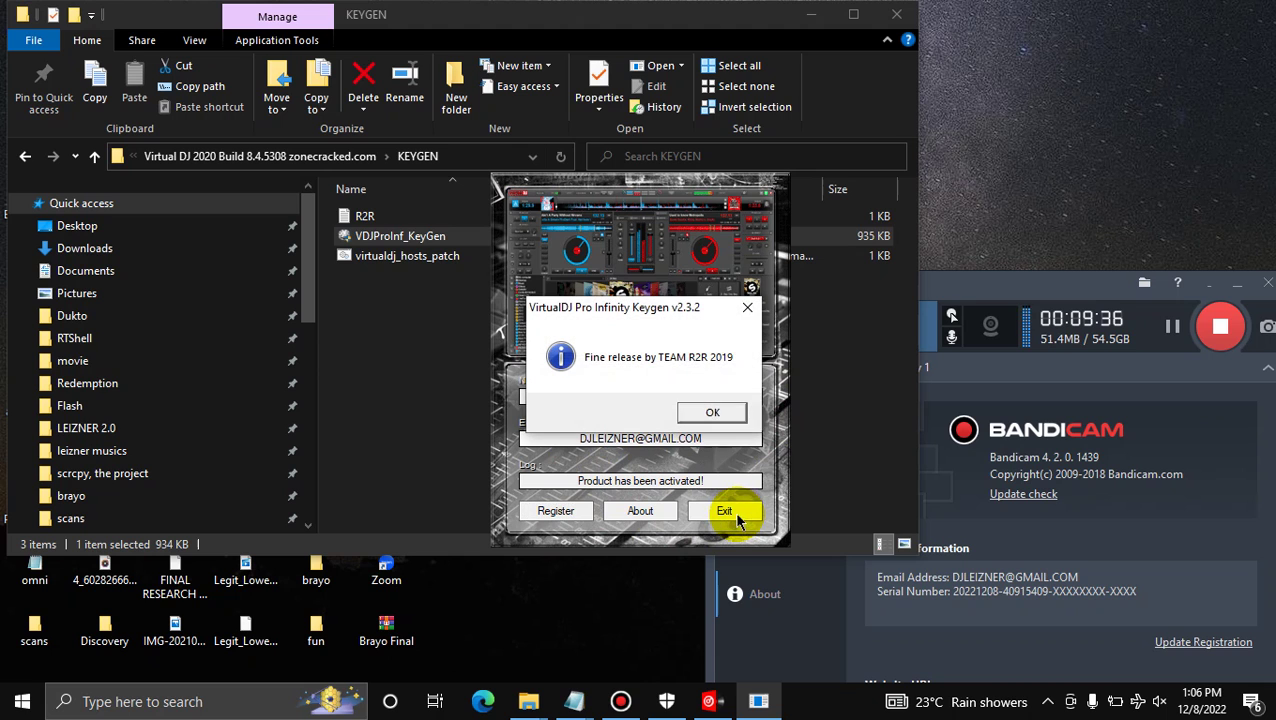
left_click(720, 414)
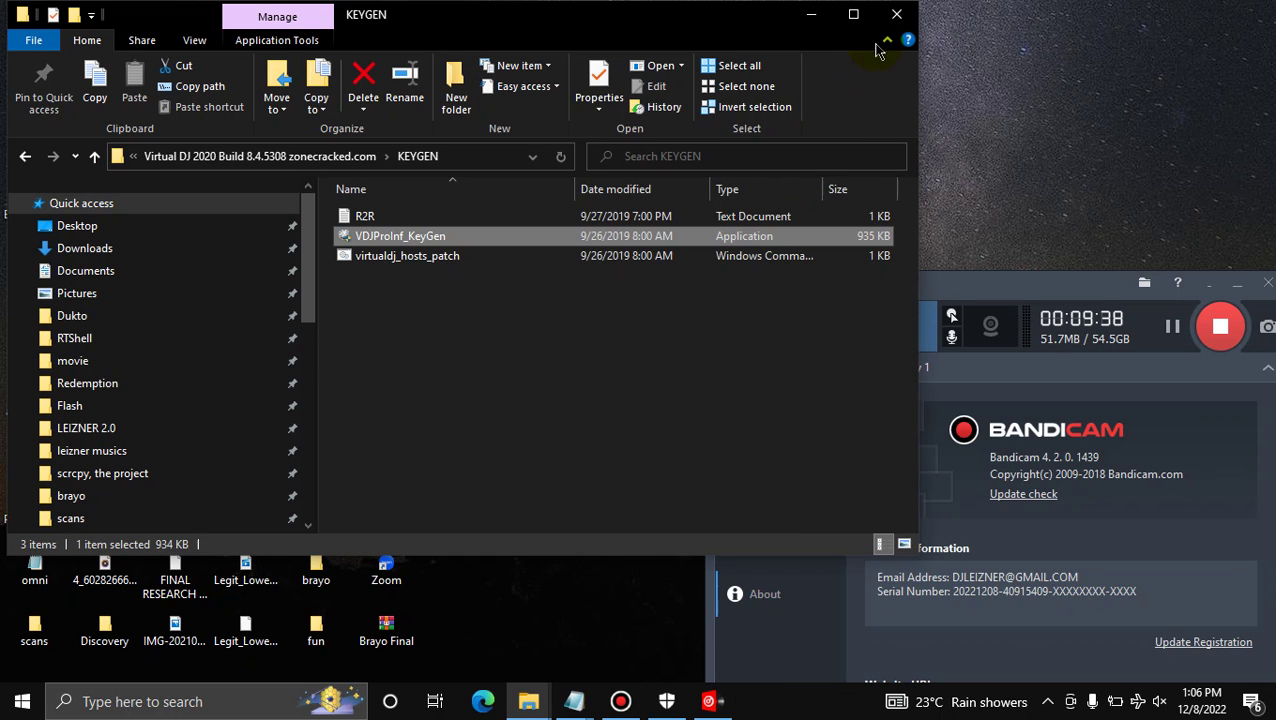
left_click(897, 16)
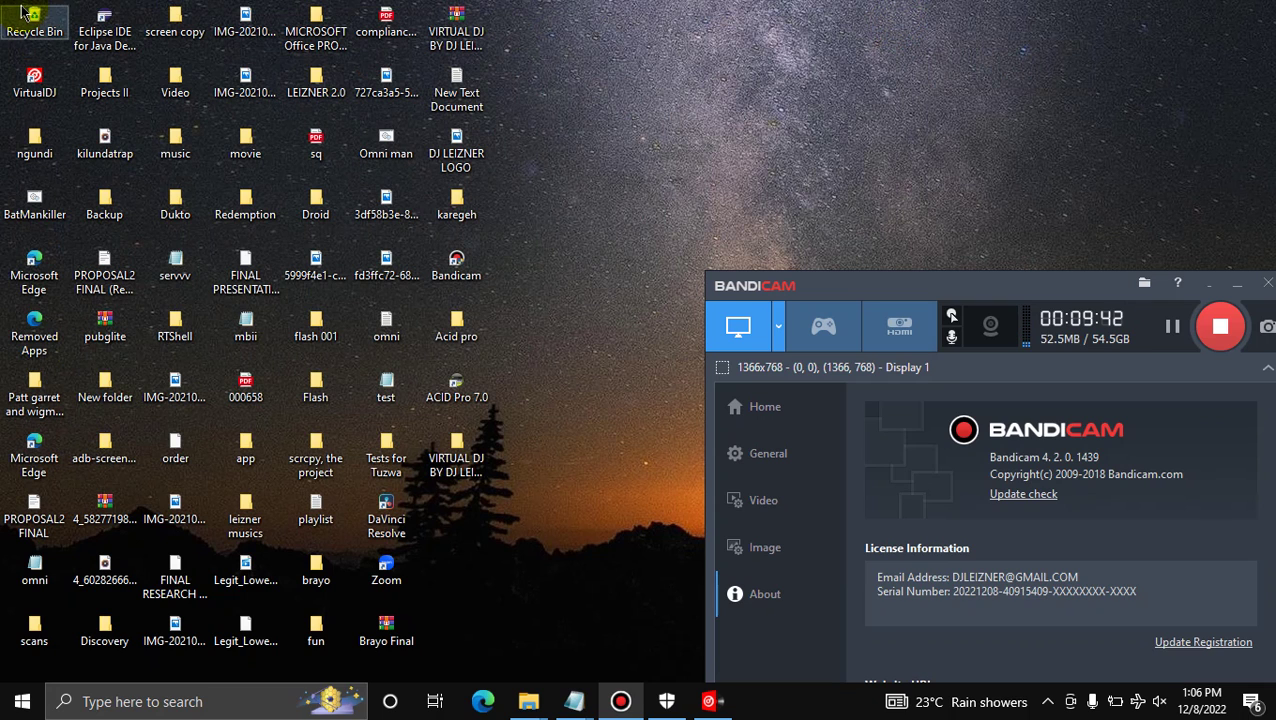
Relaunch VirtualDJ from its desktop shortcut, dismiss the already-running messages, and bring the main window forward
left_click(36, 86)
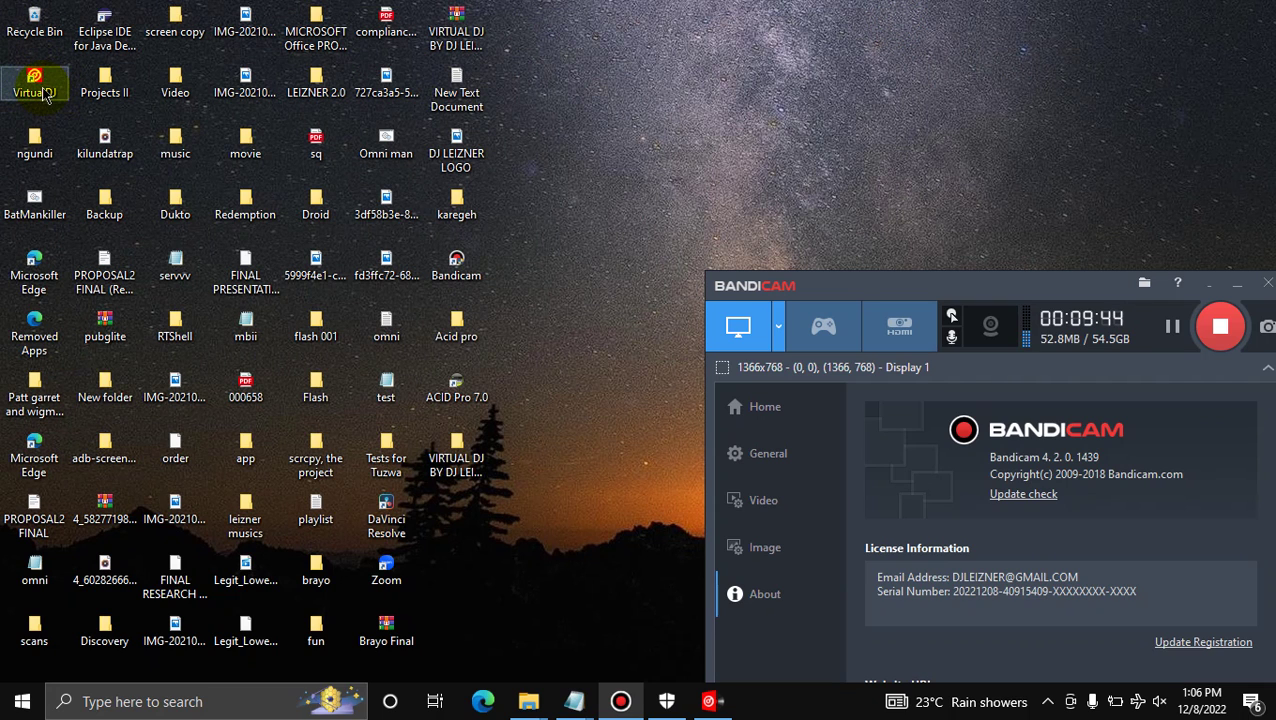
double_click(43, 95)
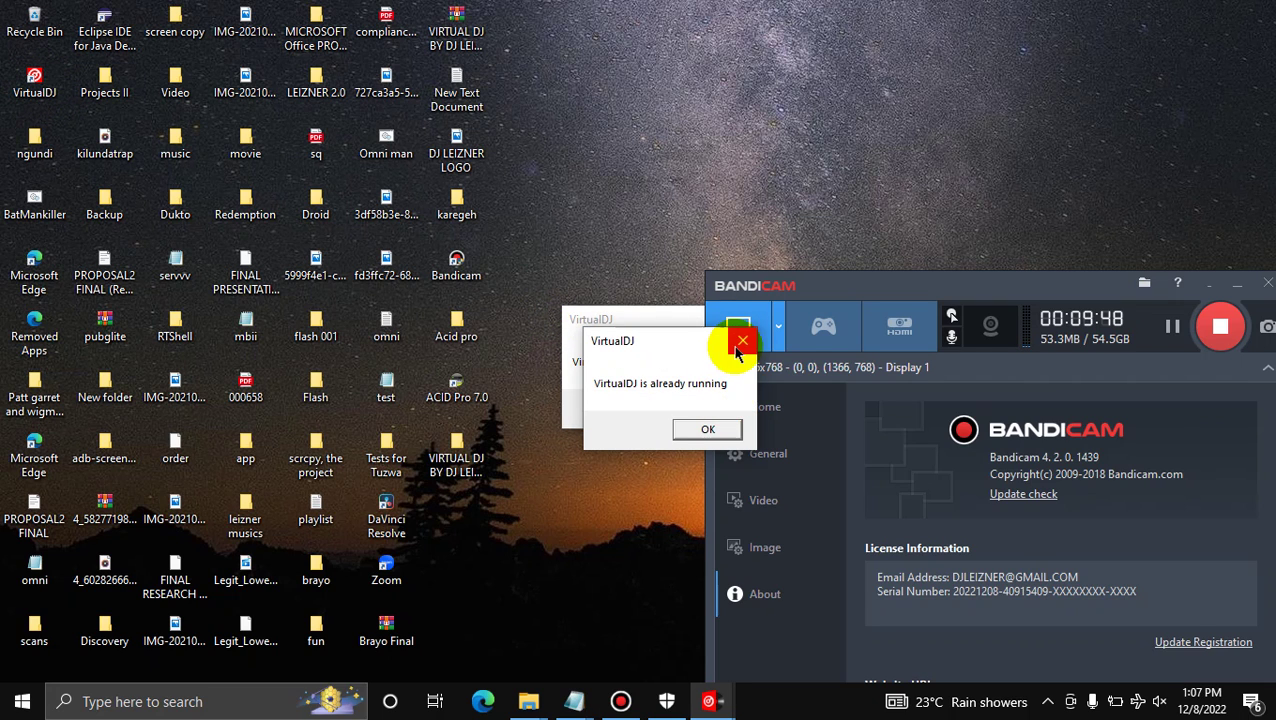
left_click(738, 341)
left_click(680, 408)
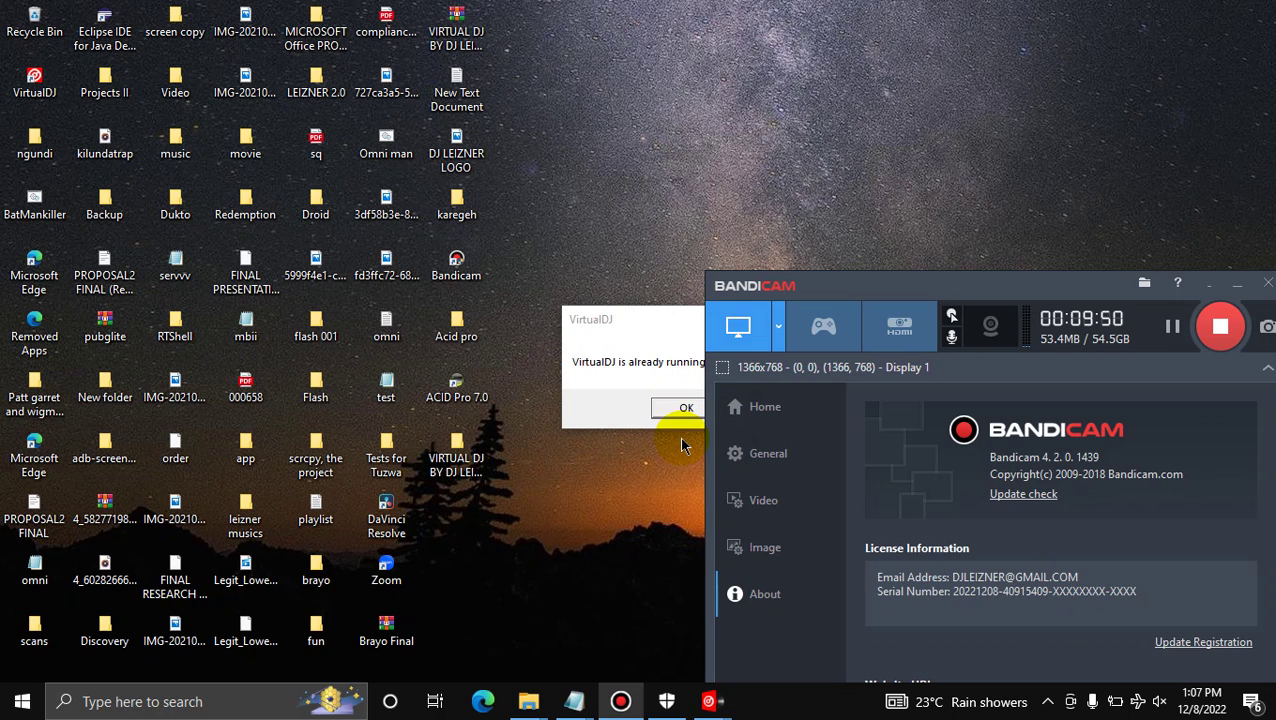
mouse_move(710, 701)
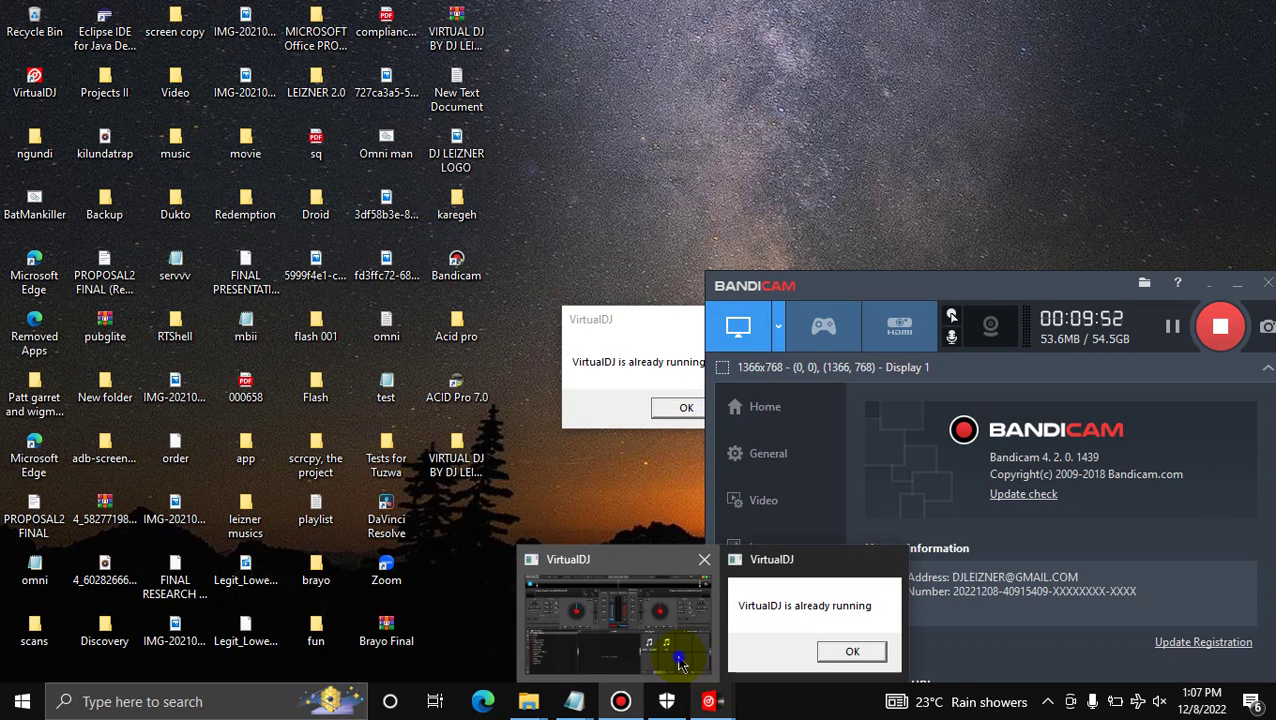
left_click(675, 660)
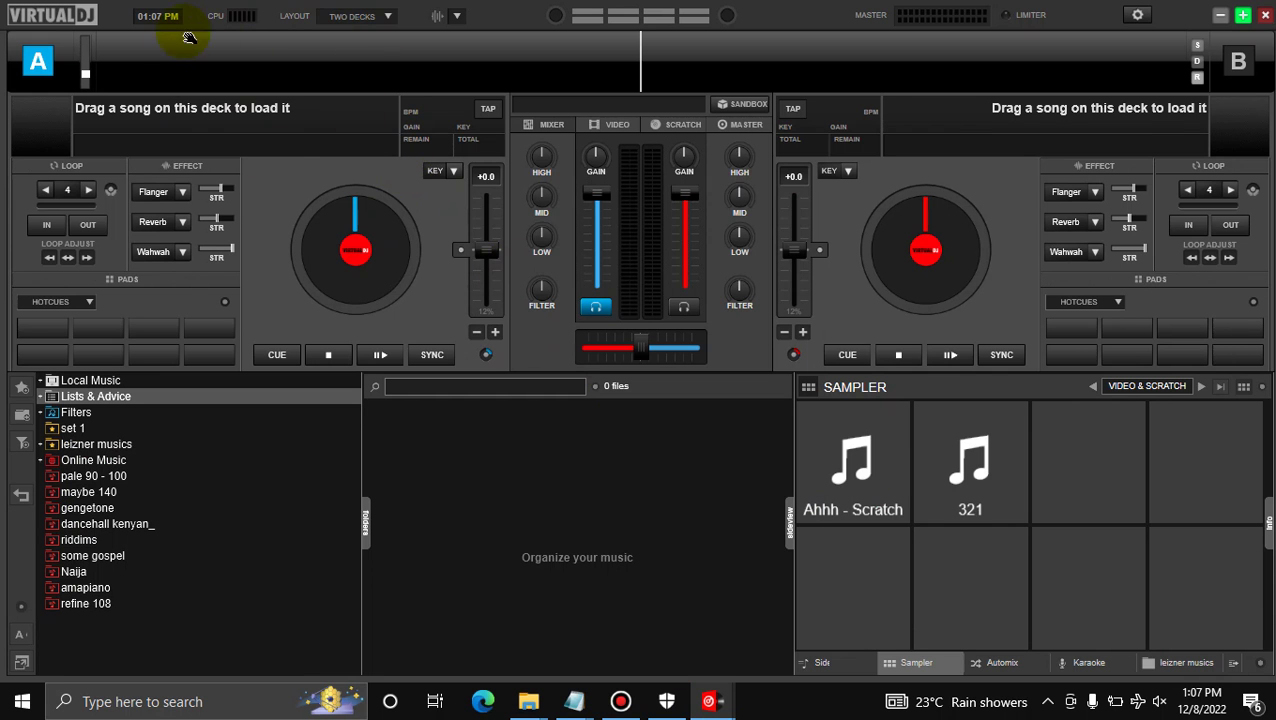
Open VirtualDJ's settings from the top-right gear to view the licence page
left_click(1137, 15)
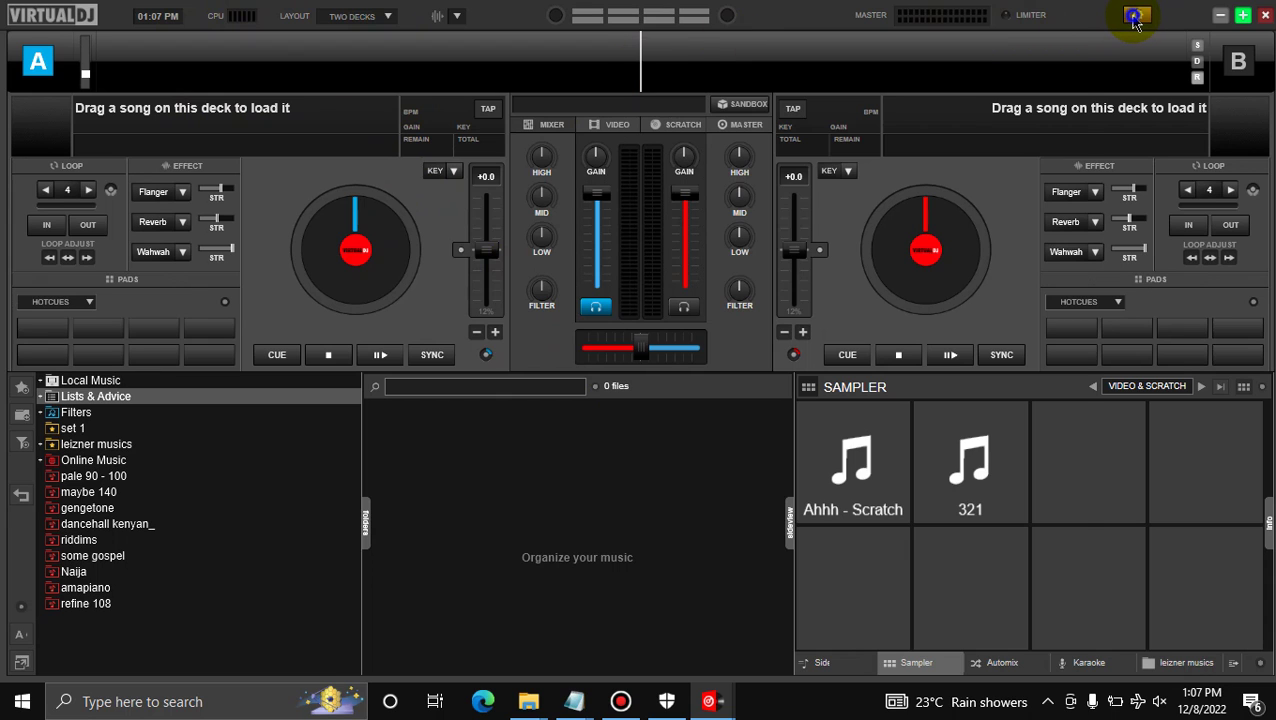